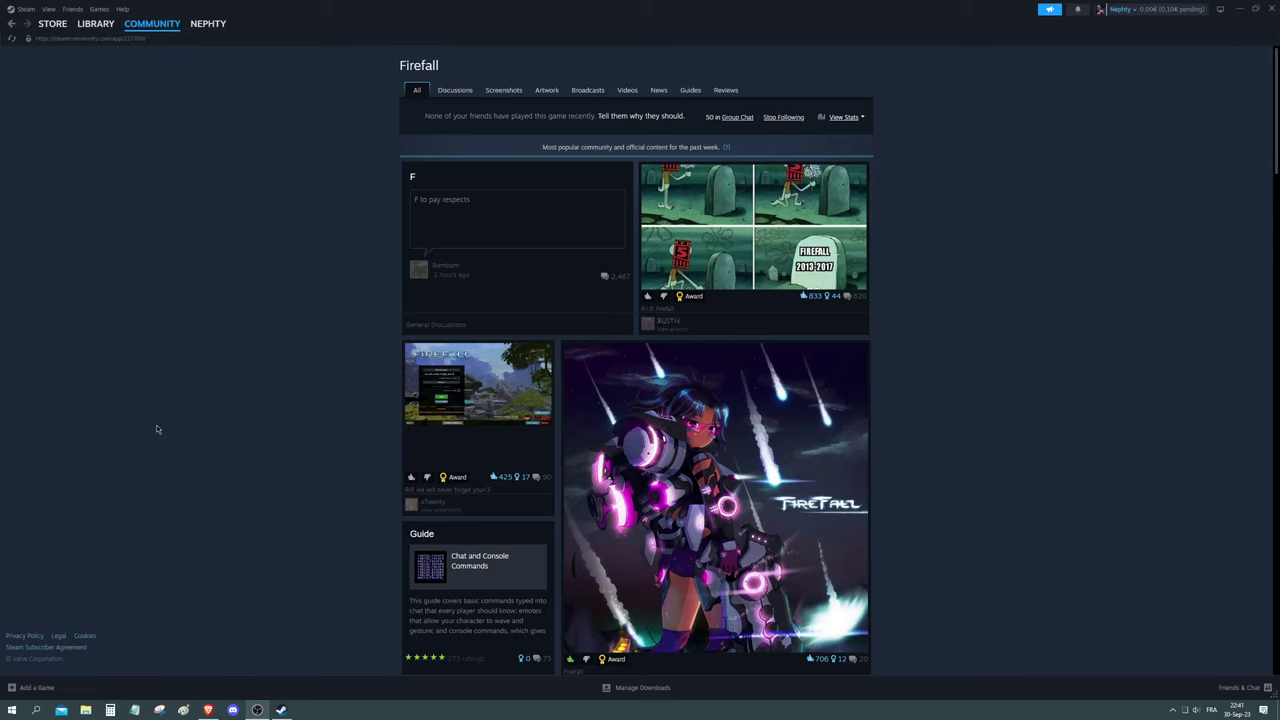
Step: Open the game library's collections and select Firefall under Favorites to show its game page
mouse_move(95, 24)
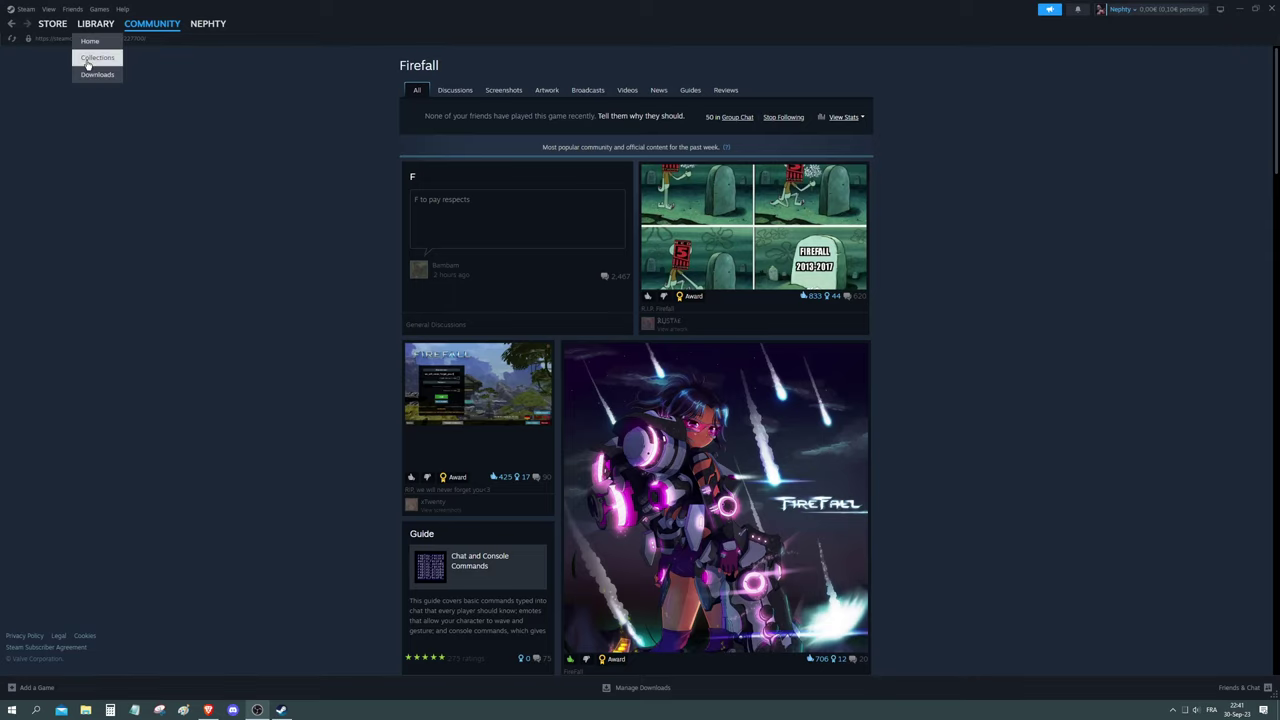
left_click(86, 60)
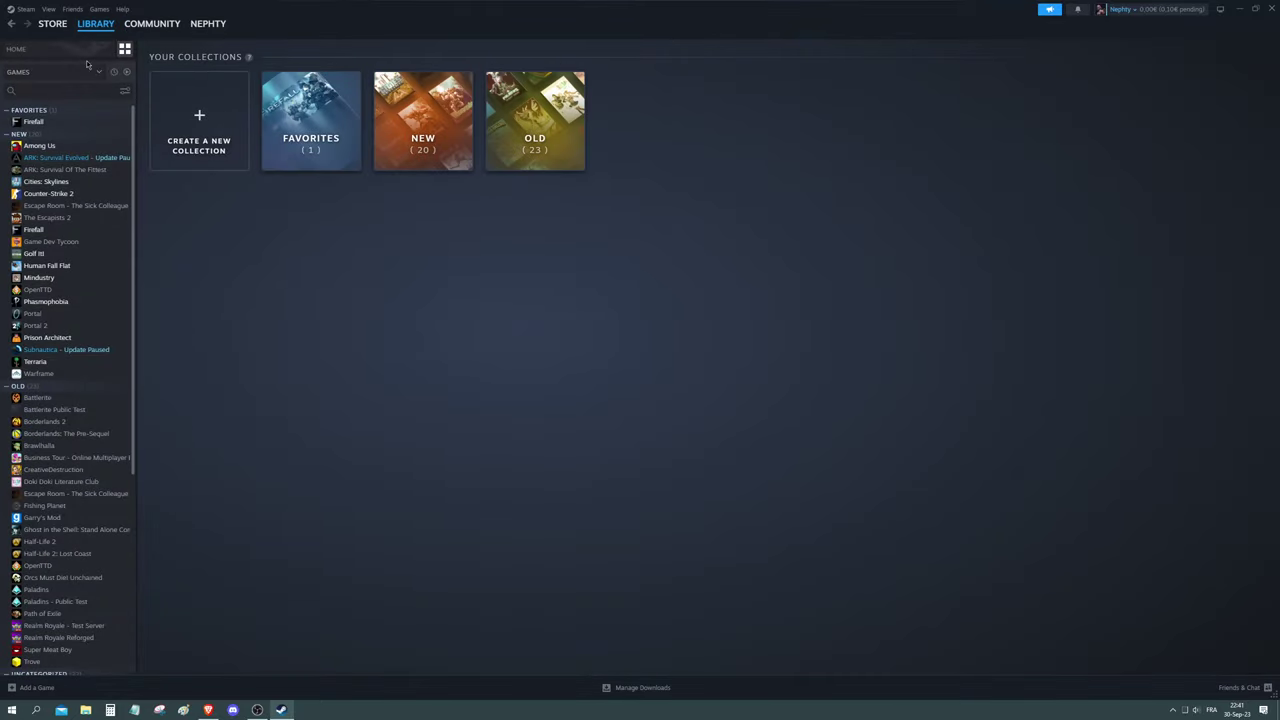
left_click(62, 124)
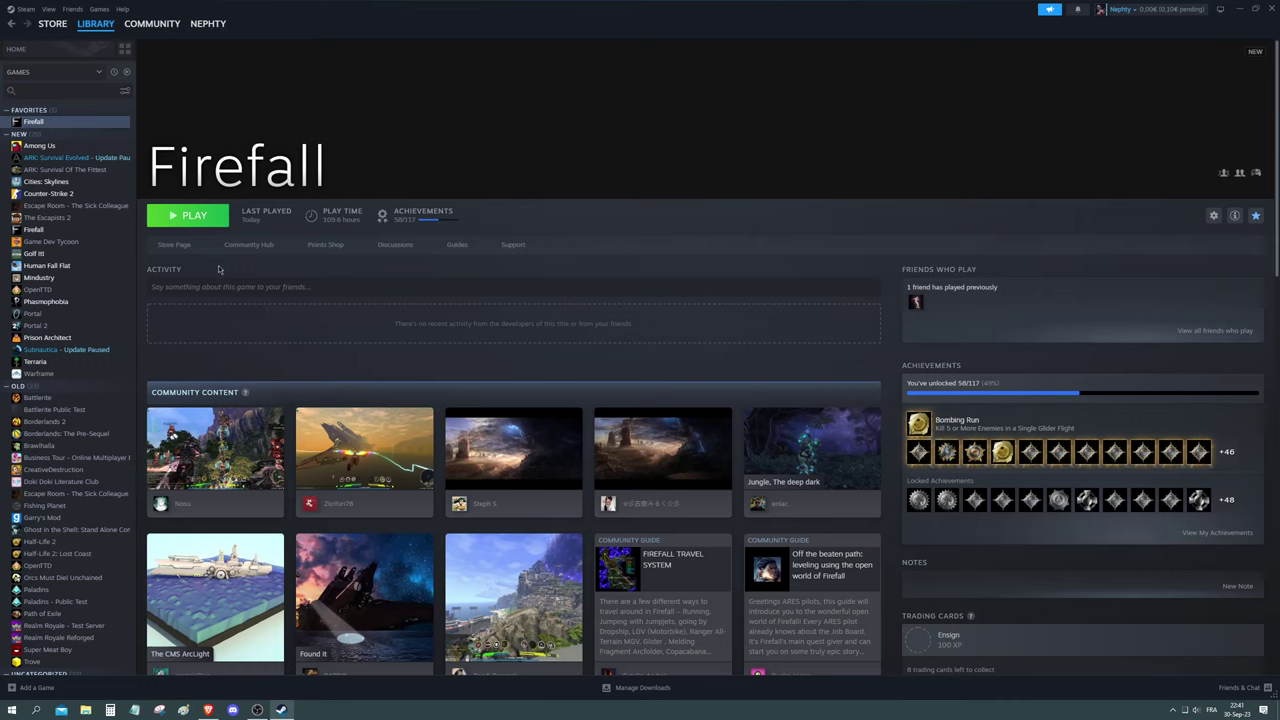
left_click(208, 710)
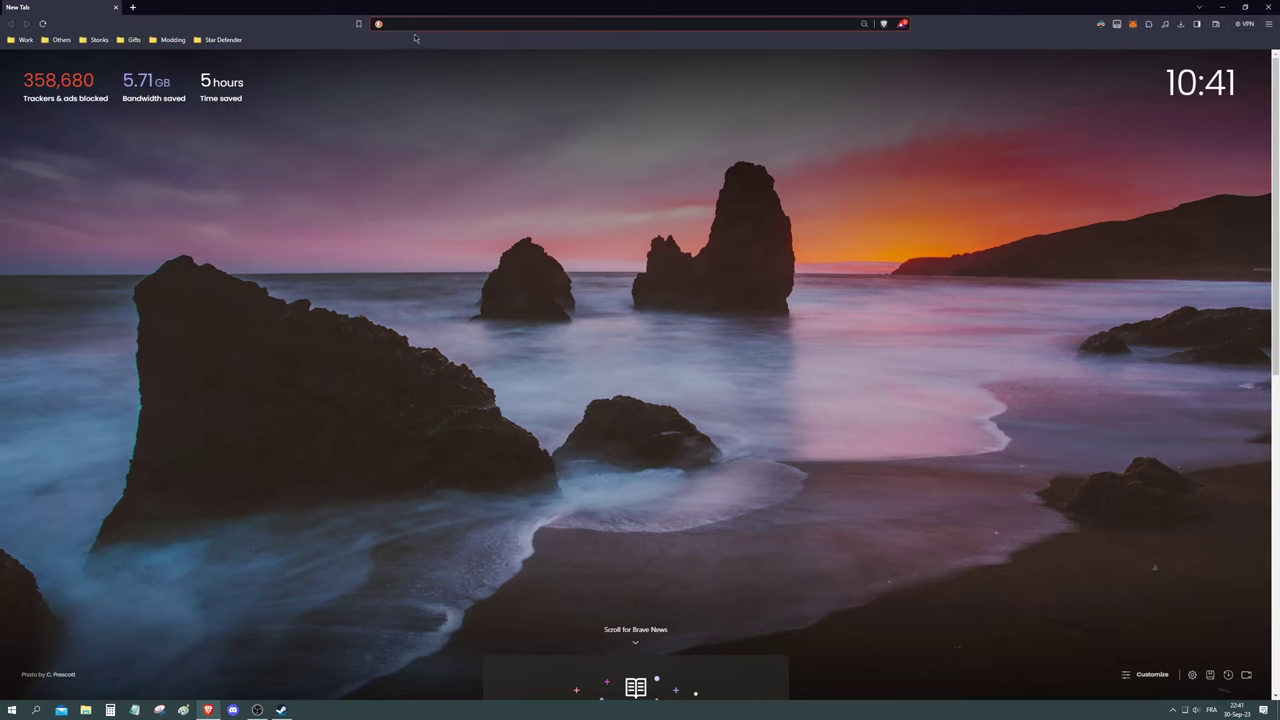
type("https://github.com/themeldingwars/PIN")
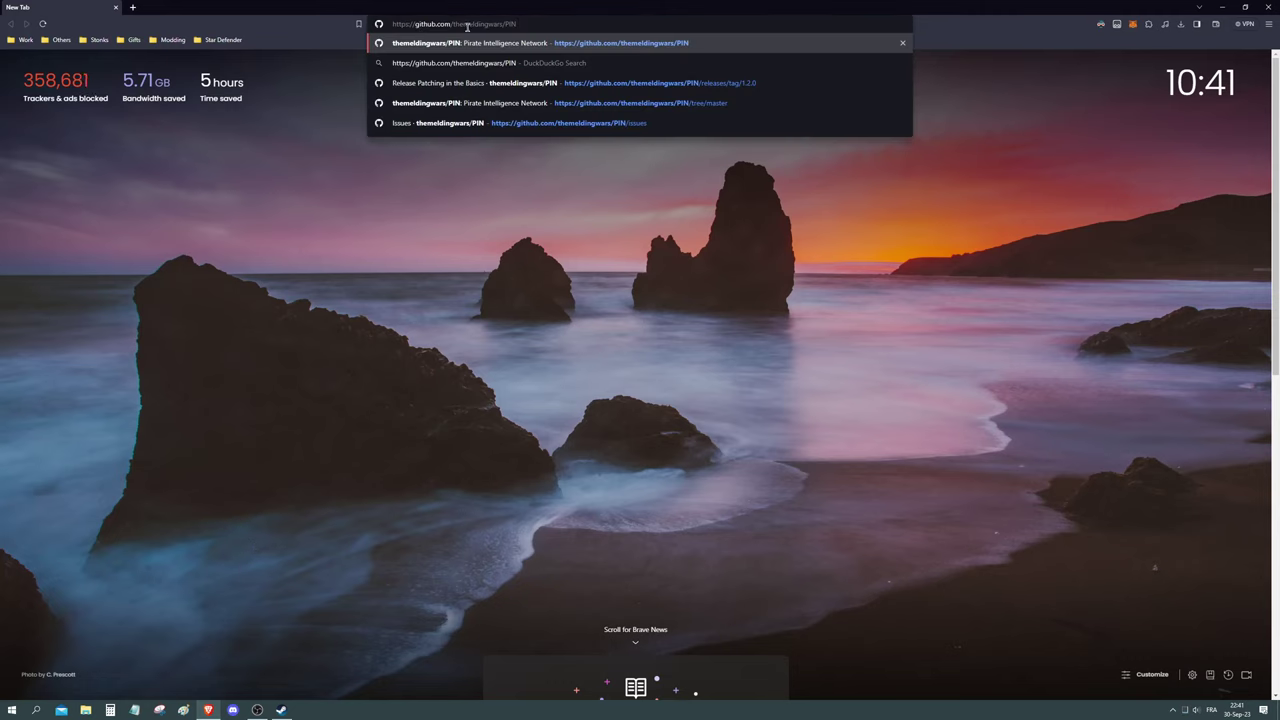
key("Return")
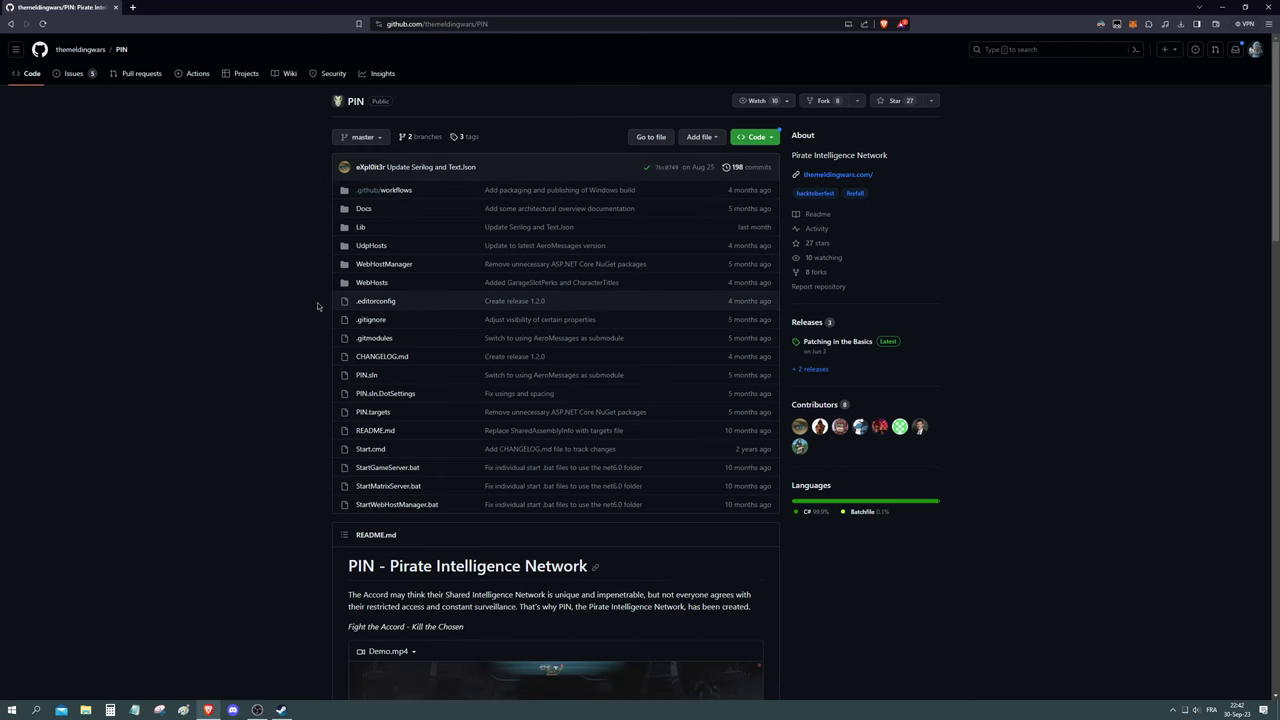
scroll(287, 303, "down", 5)
scroll(284, 310, "down", 1)
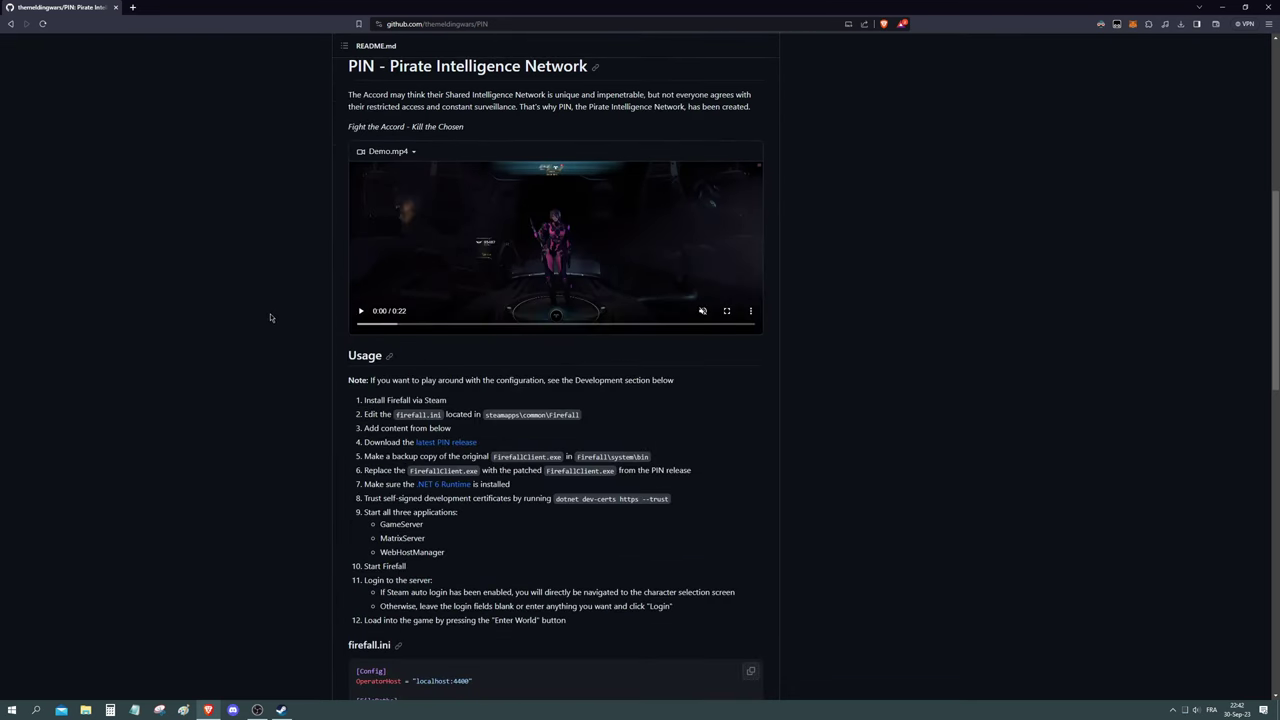
scroll(270, 313, "down", 2)
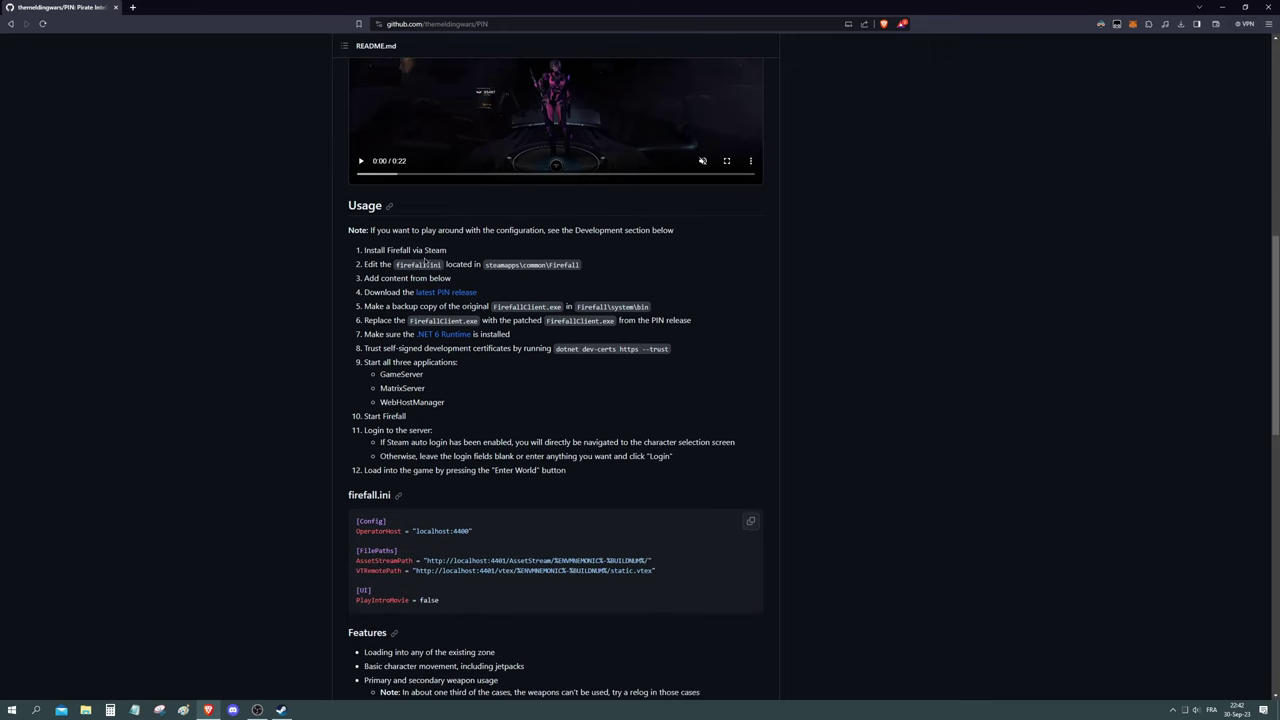
Step: Switch to Steam, browse Firefall's installed files from the game's properties, and close the properties
left_click(281, 710)
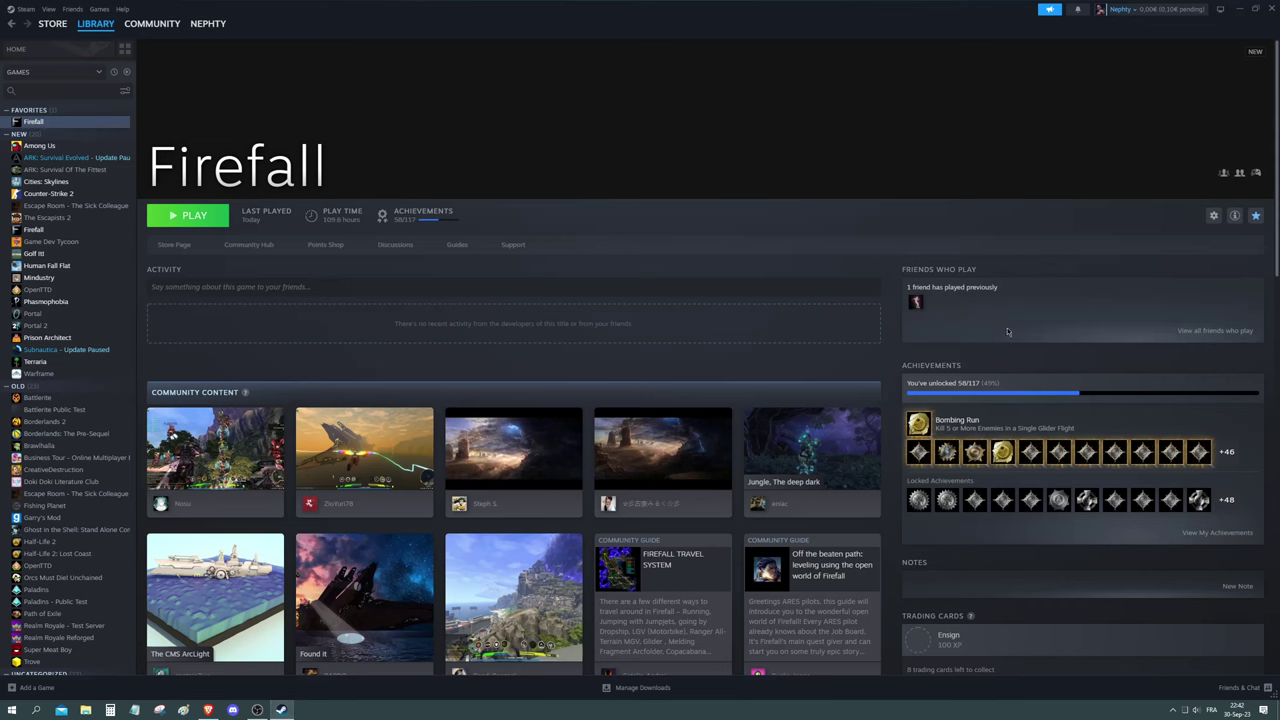
left_click(1213, 215)
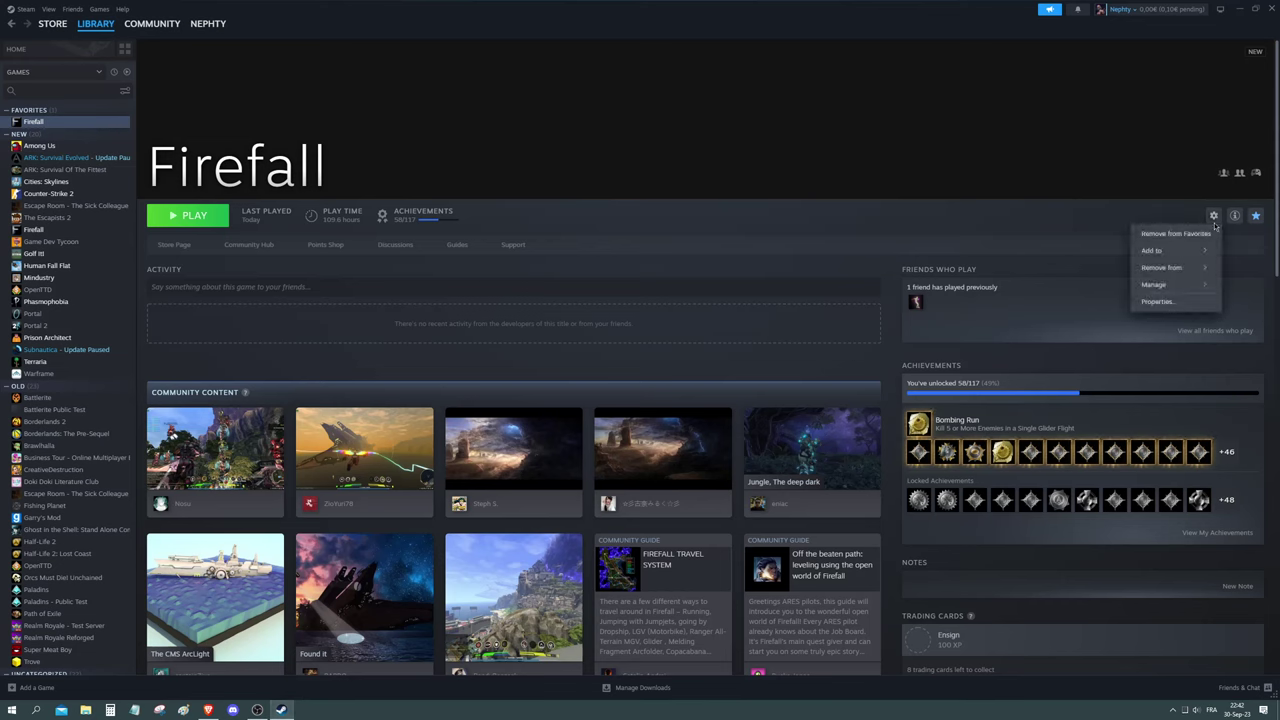
left_click(1160, 301)
left_click(490, 288)
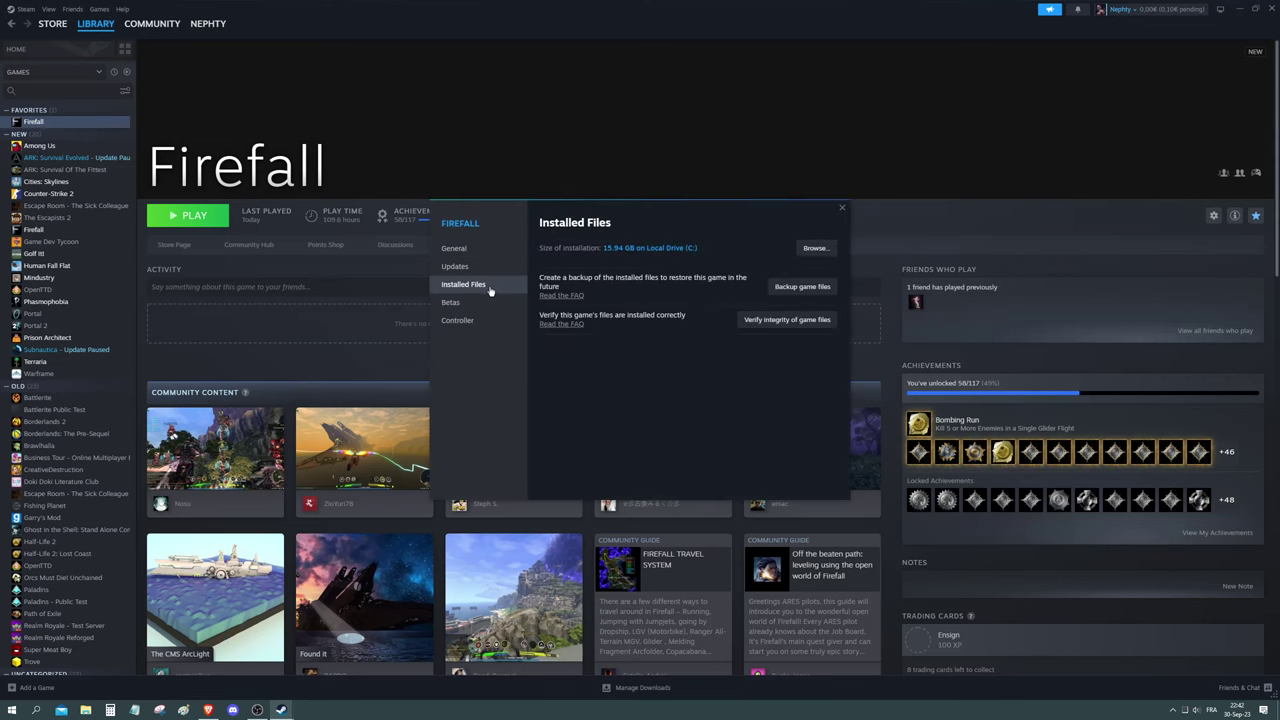
left_click(815, 250)
left_click(843, 211)
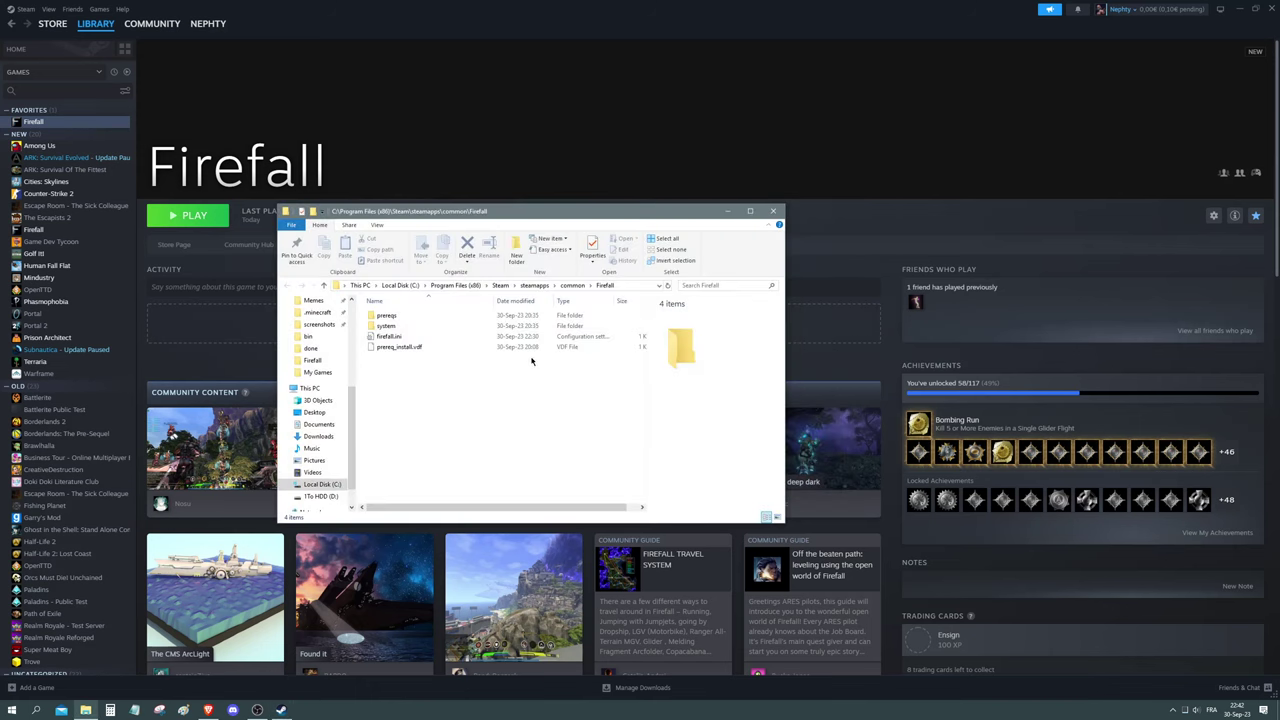
Step: In firefall.ini, clear the settings below the note, re-enter the [Config], [FilePaths] and [UI] sections with PlayIntroMovie = true, and close the file
double_click(404, 341)
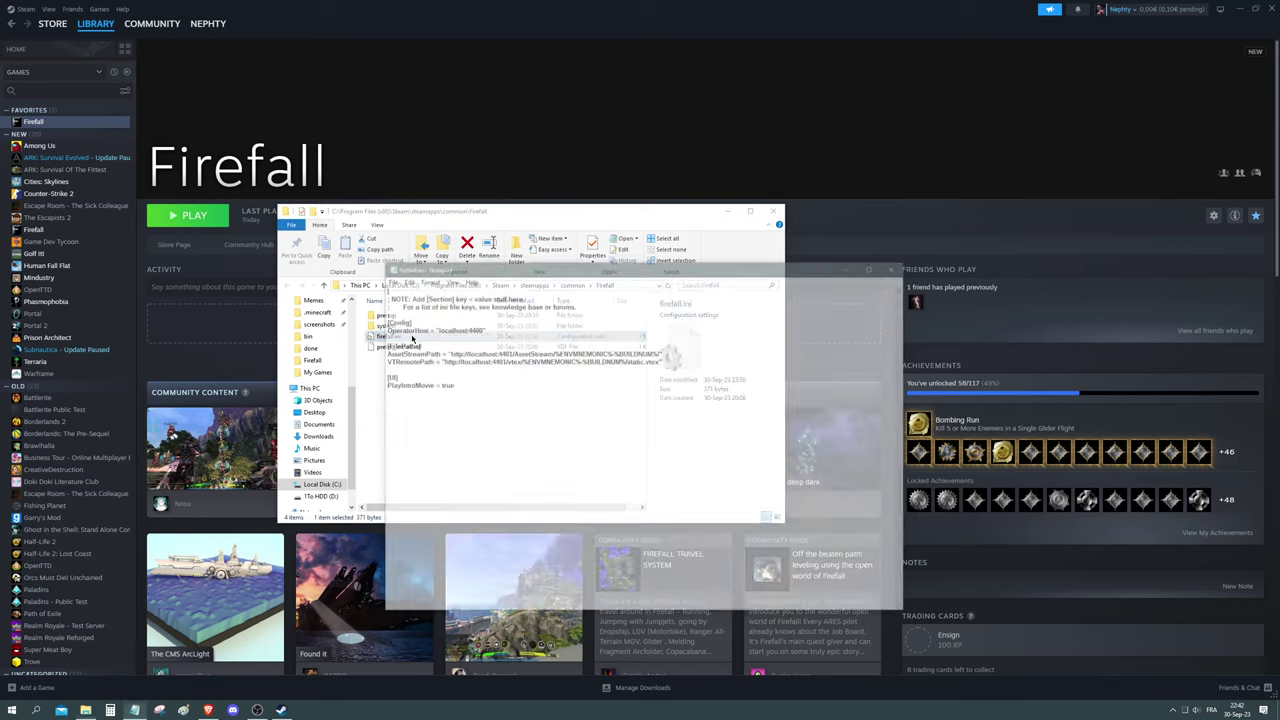
left_click_drag(468, 390, 381, 318)
key("ctrl+c")
key("Delete")
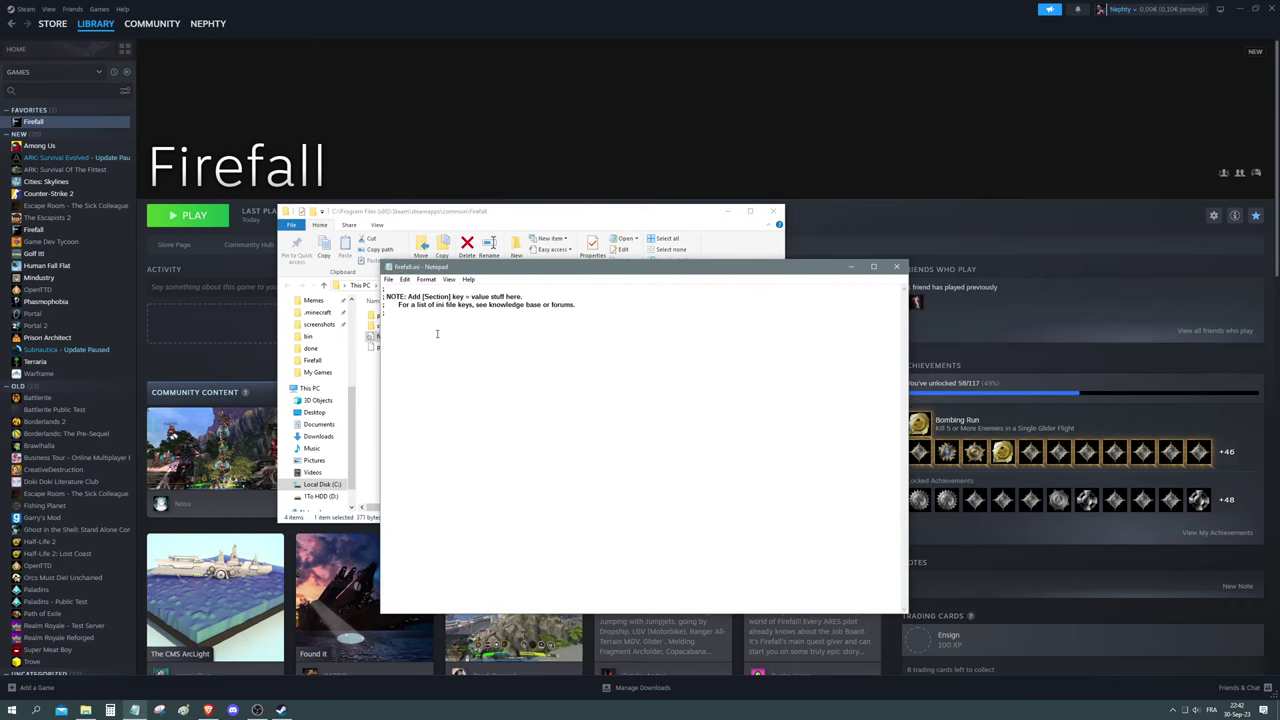
left_click(209, 710)
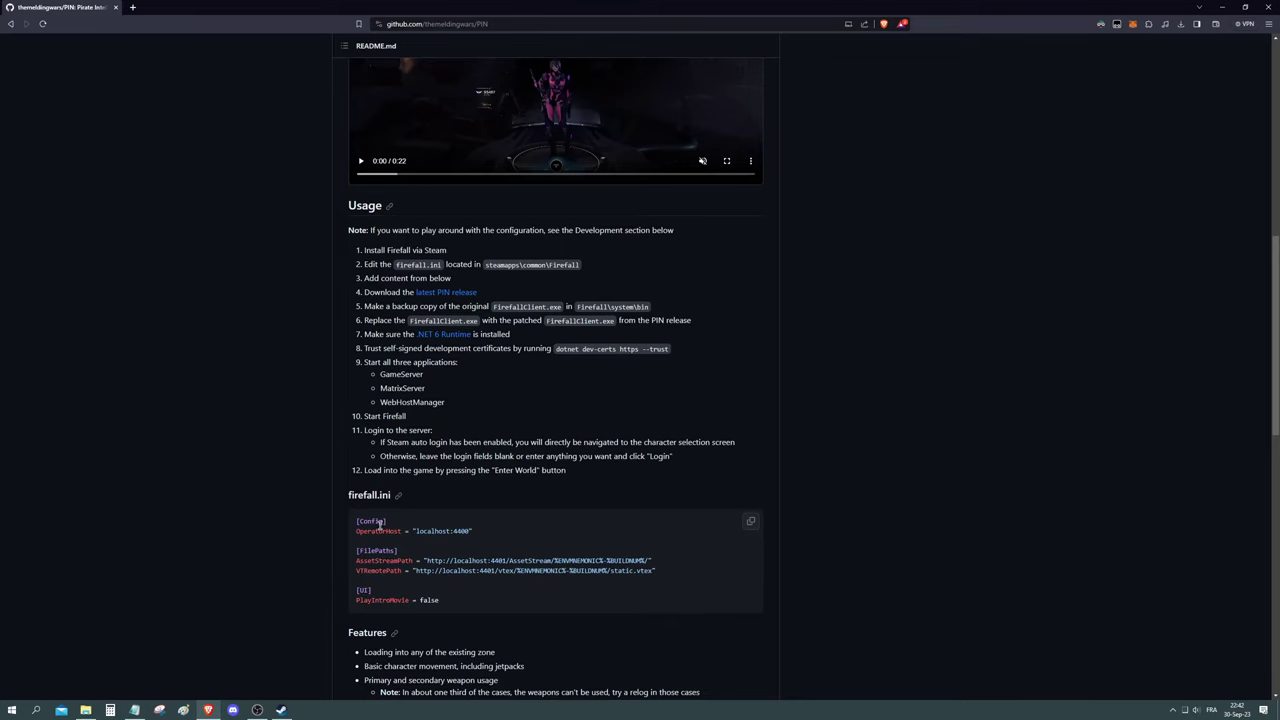
key("alt+Tab")
key("ctrl+v")
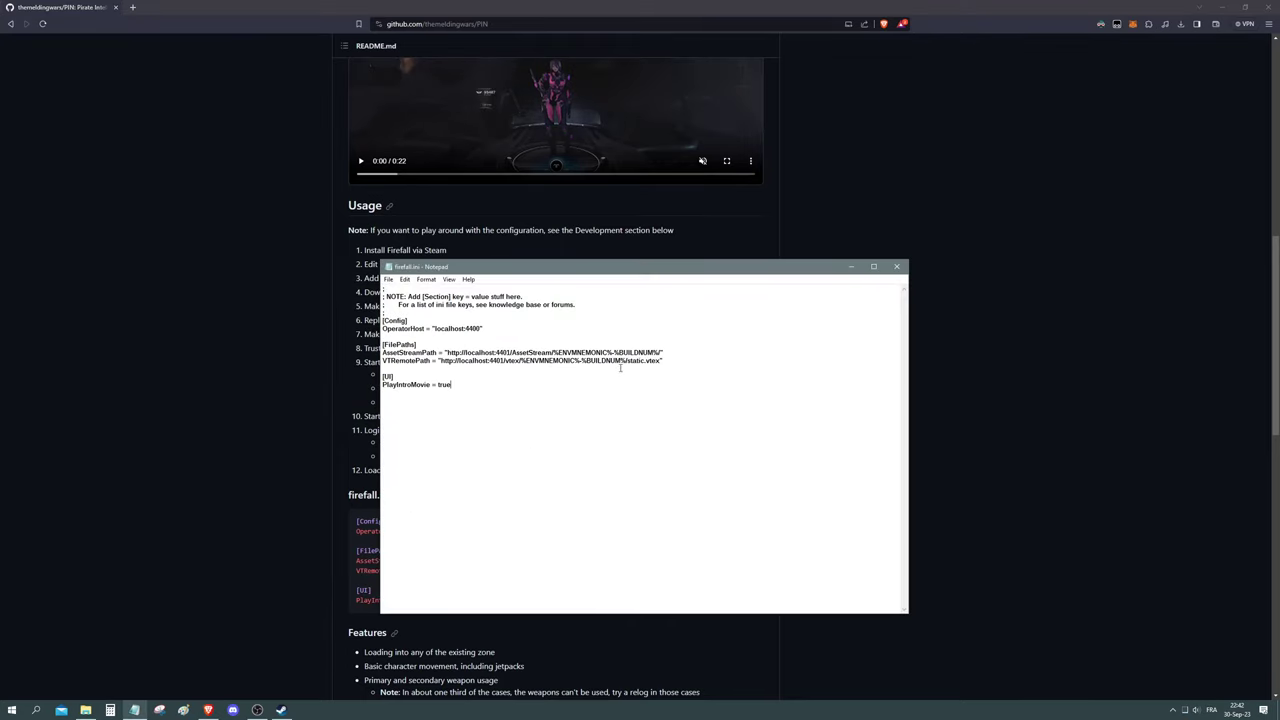
left_click(896, 266)
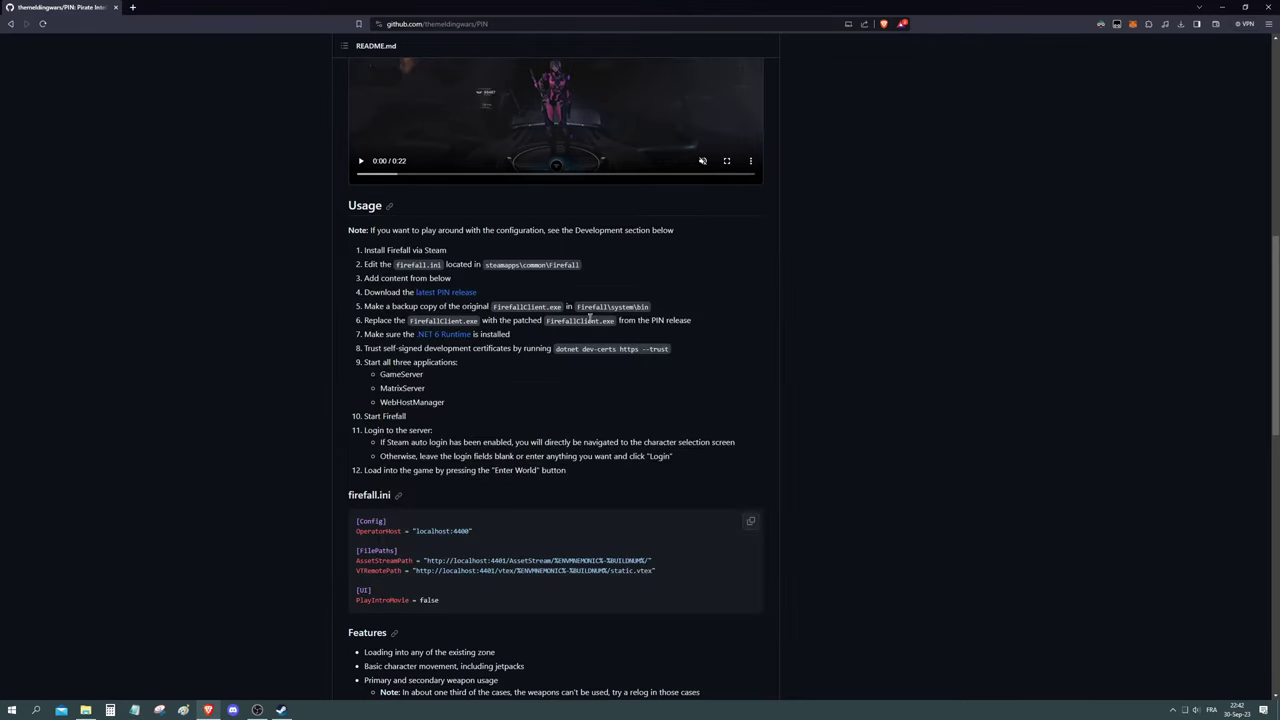
Step: Open the latest PIN release linked in the README and go to its downloadable assets
left_click(446, 293)
scroll(280, 233, "down", 20)
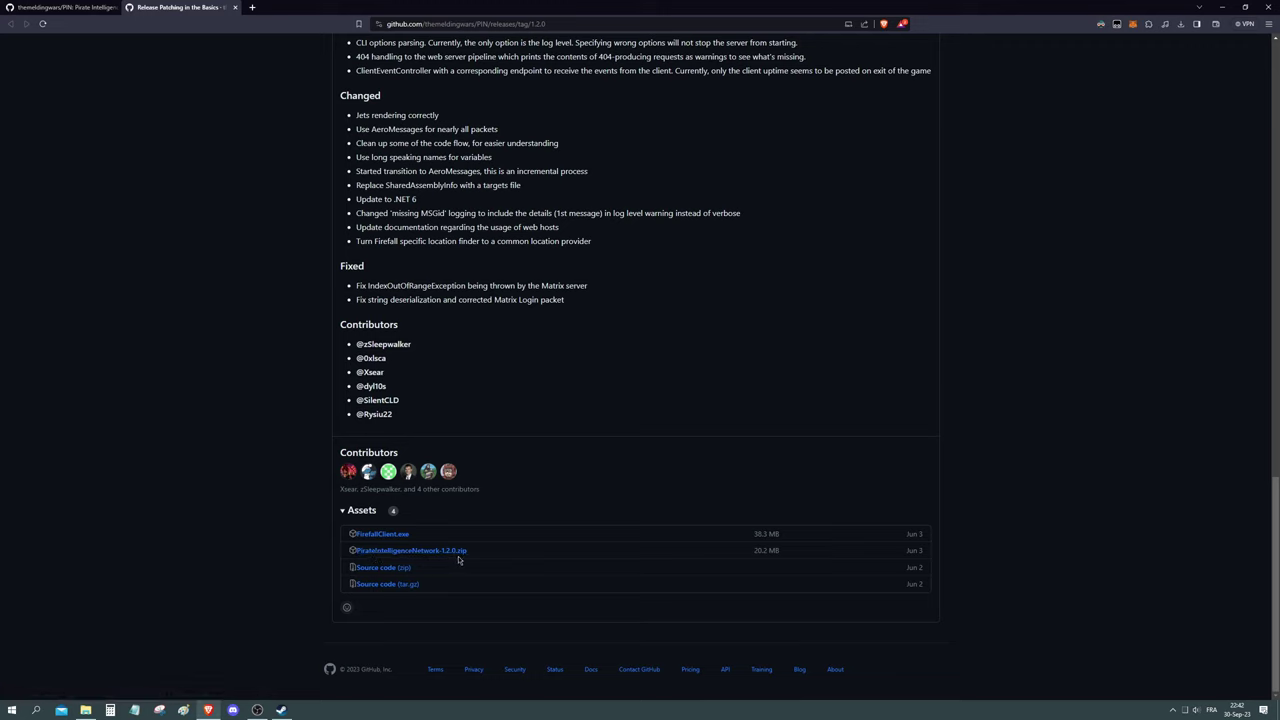
Step: Open the C:\Games\Firefall folder in a second File Explorer window and move that window aside from the Steam installation folder
left_click(87, 708)
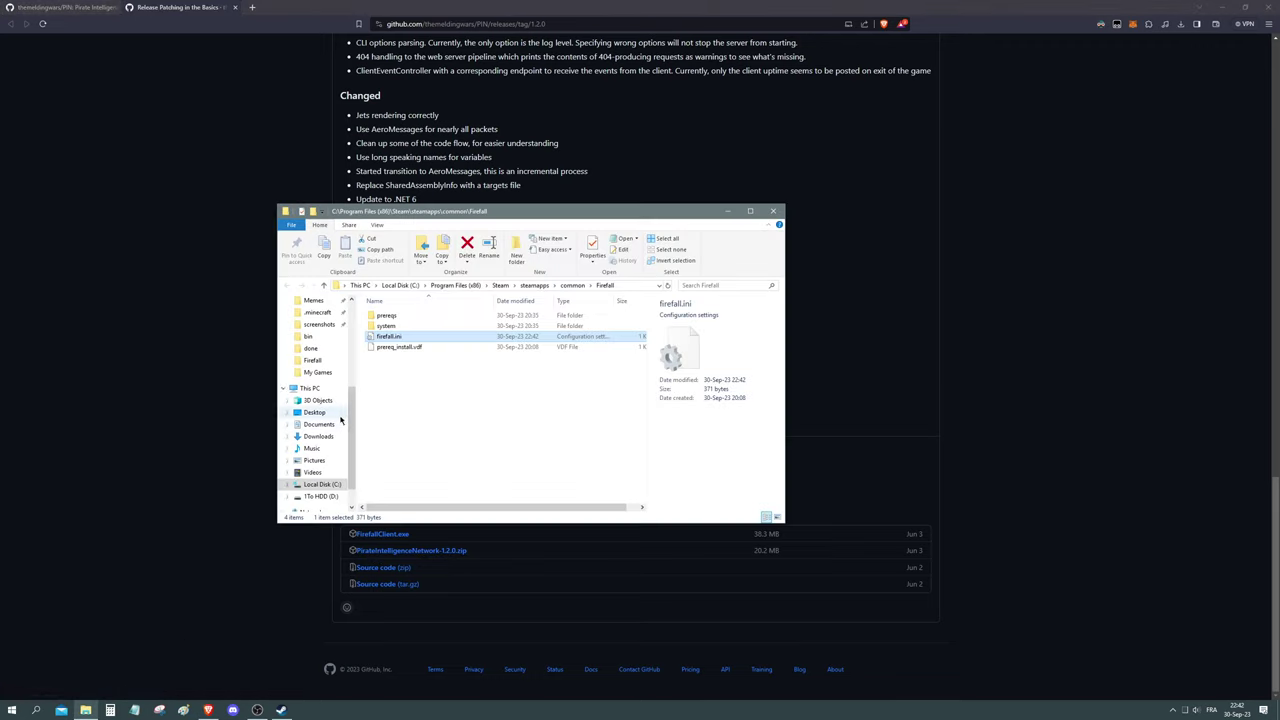
key("super+e")
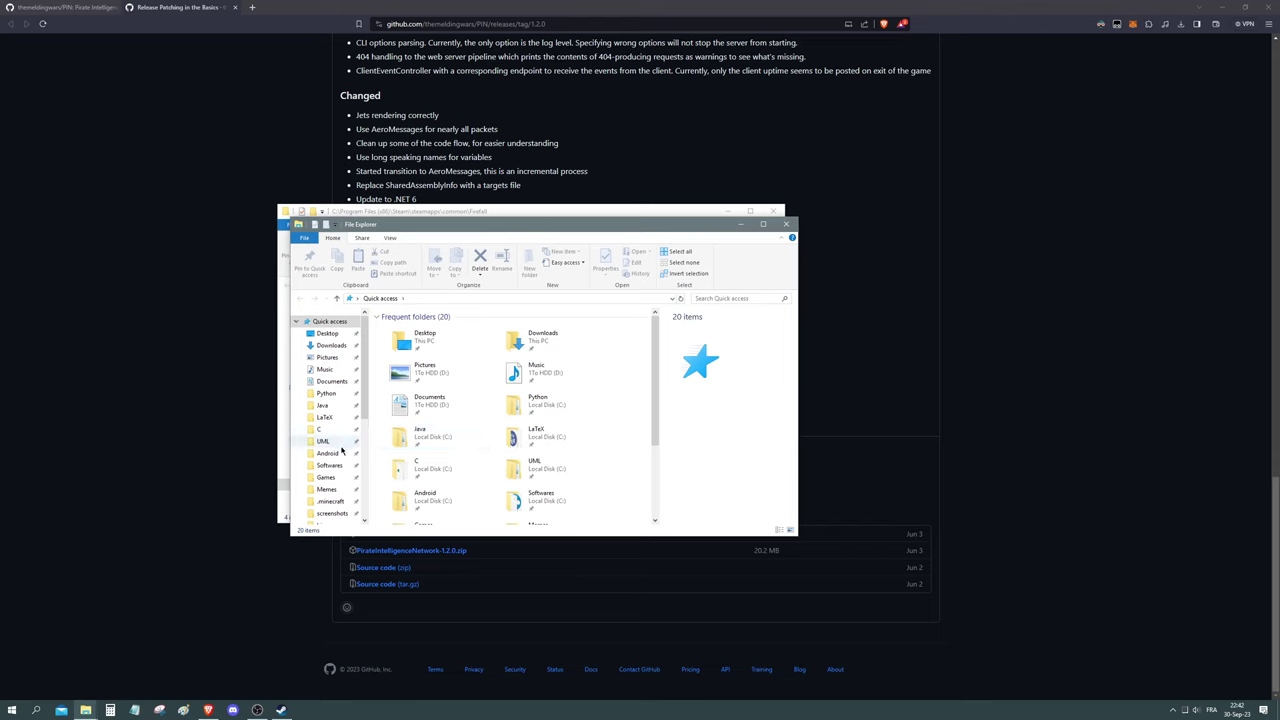
left_click(330, 477)
double_click(424, 373)
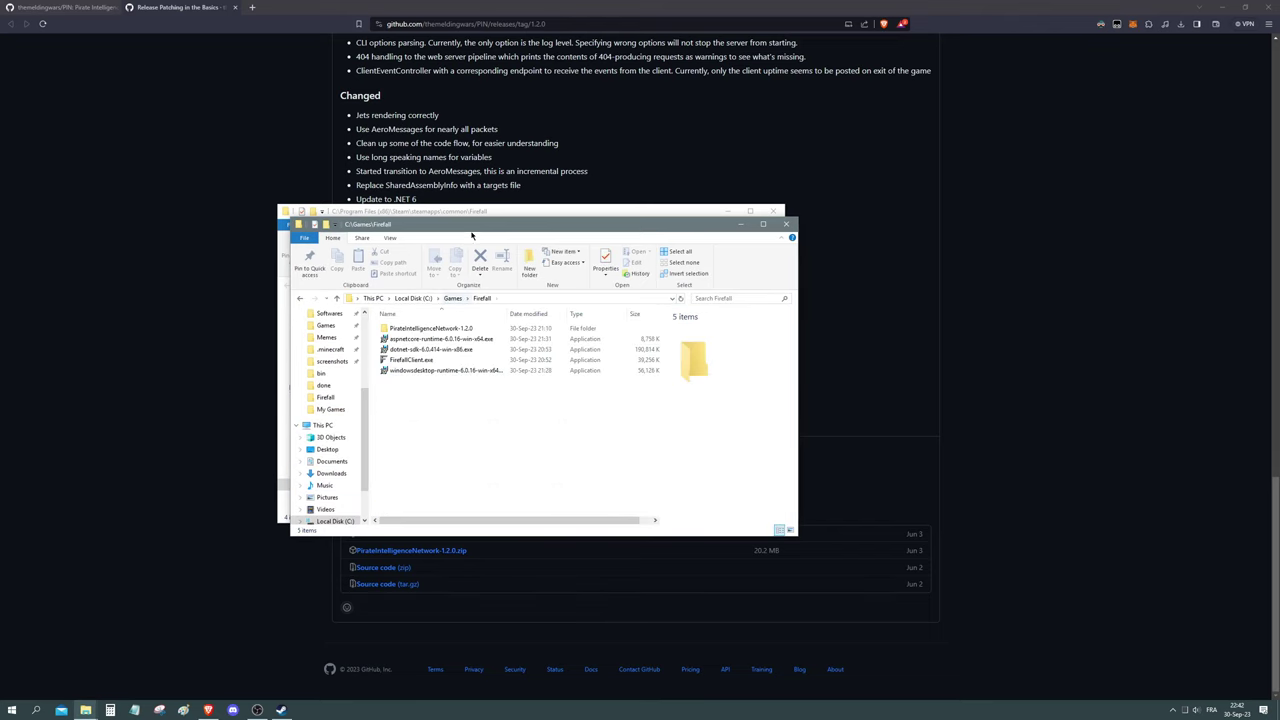
left_click_drag(472, 230, 758, 245)
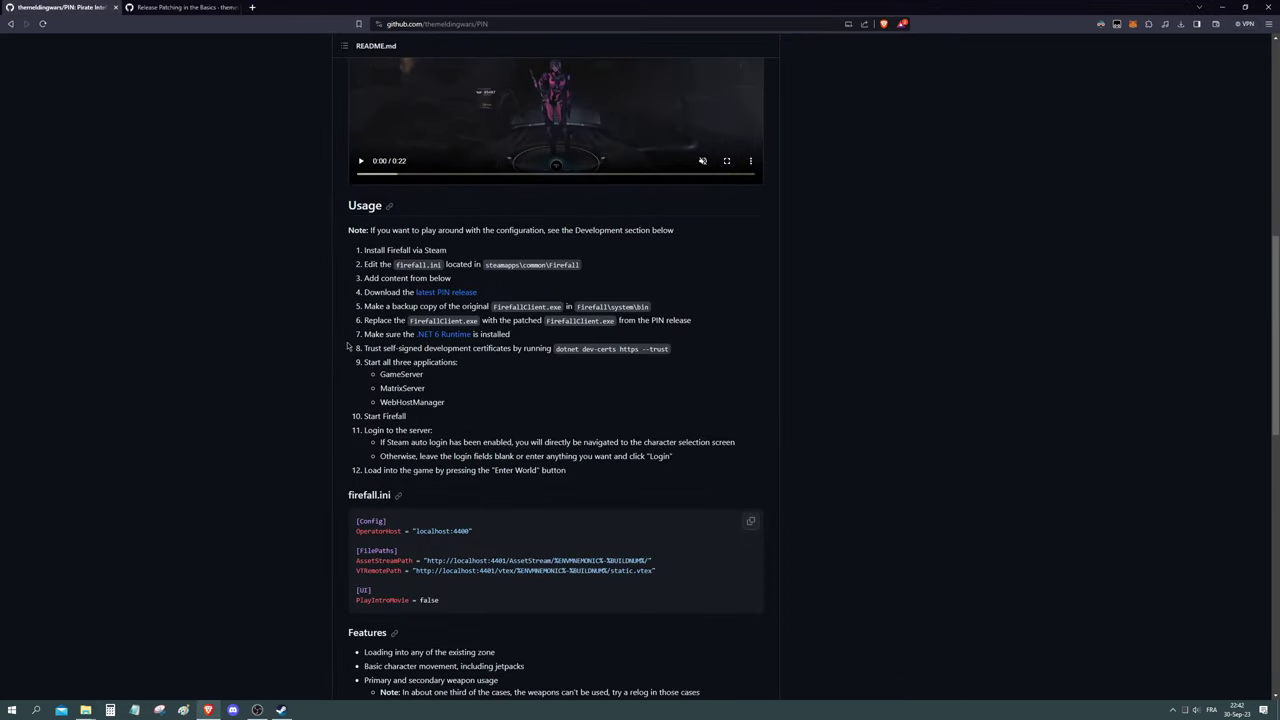
Step: Return to the Steam Firefall installation folder and open its system\bin subfolder
mouse_move(86, 704)
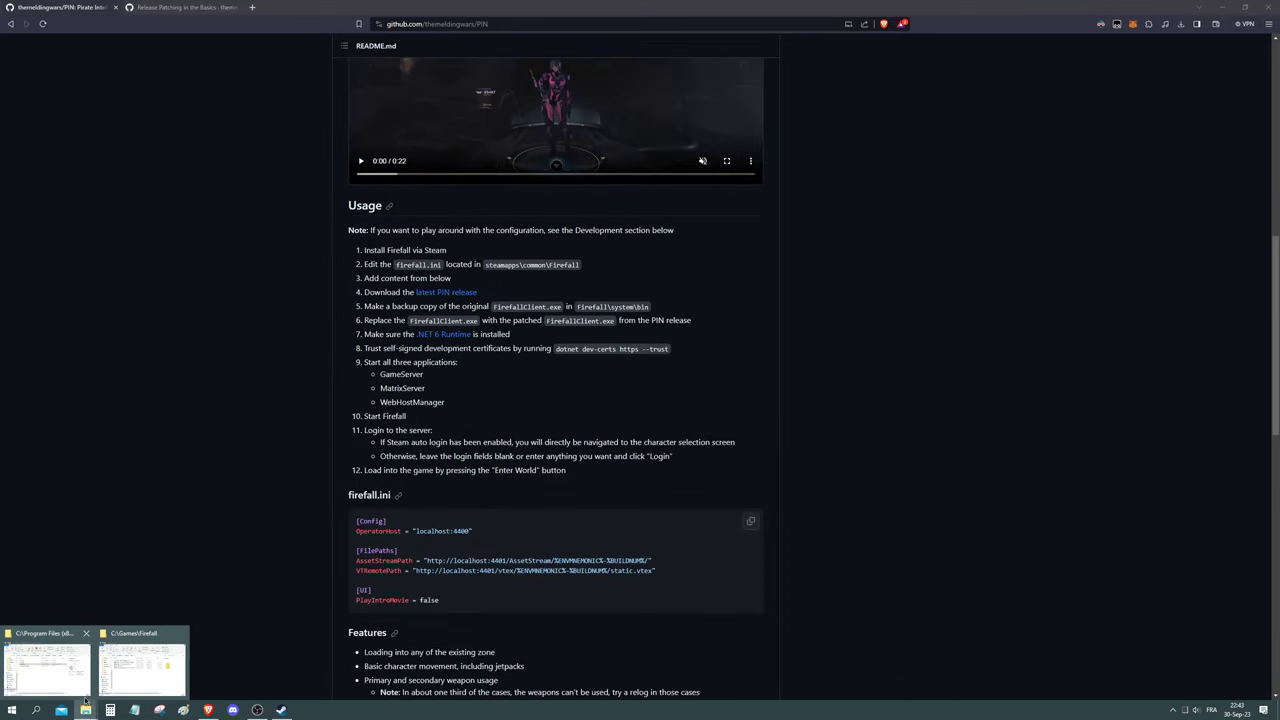
left_click(162, 663)
double_click(410, 326)
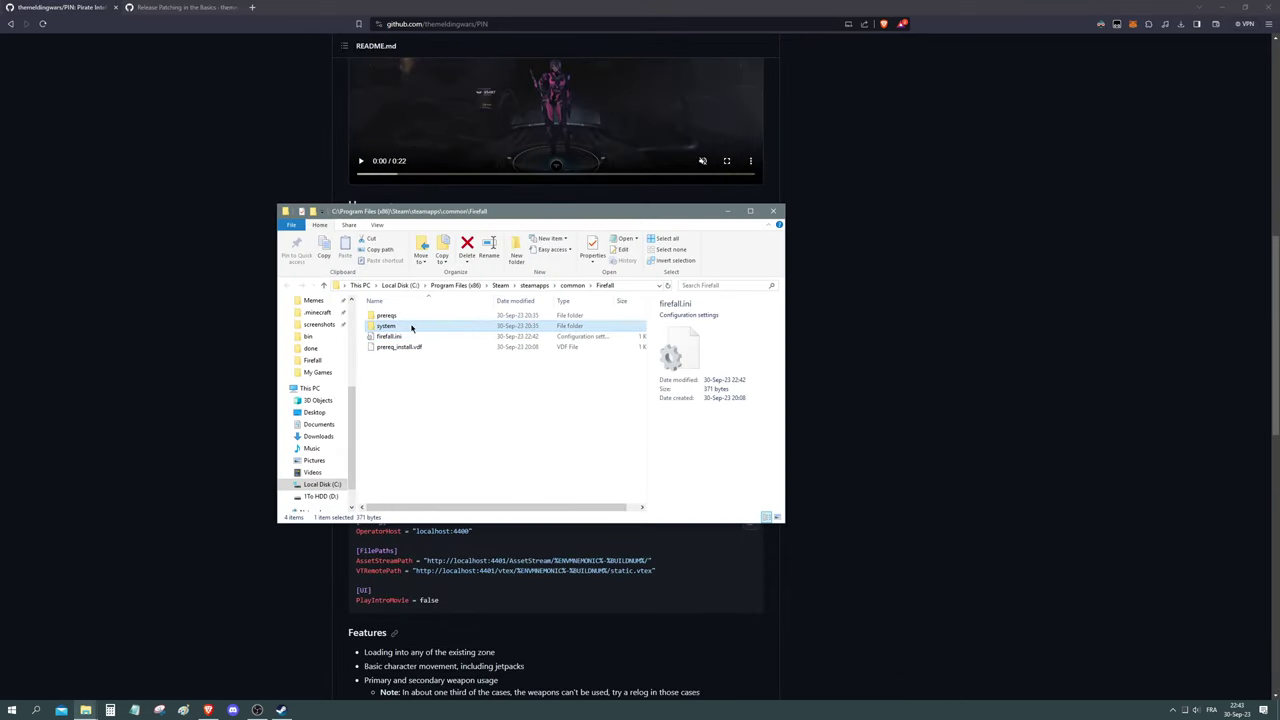
double_click(410, 326)
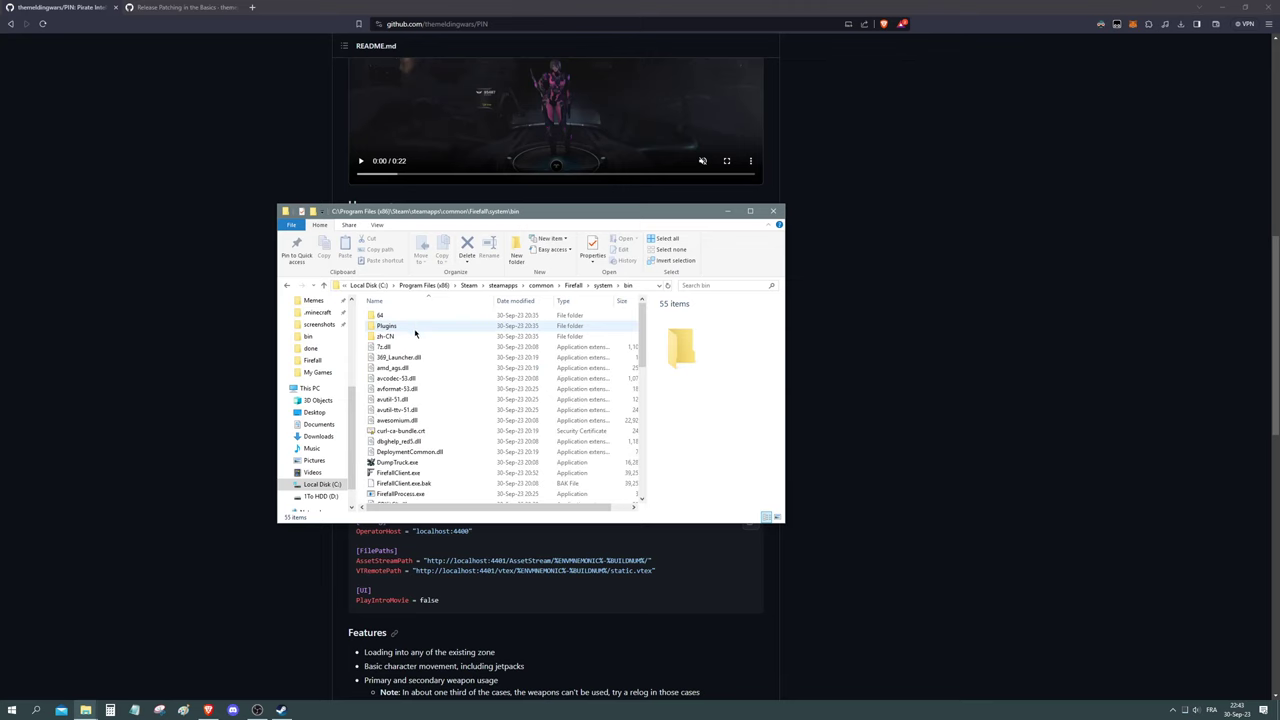
Step: Duplicate FirefallClient.exe in the bin folder, start renaming the copy to FirefallClient.exe.bak, and discard the copy
left_click(425, 476)
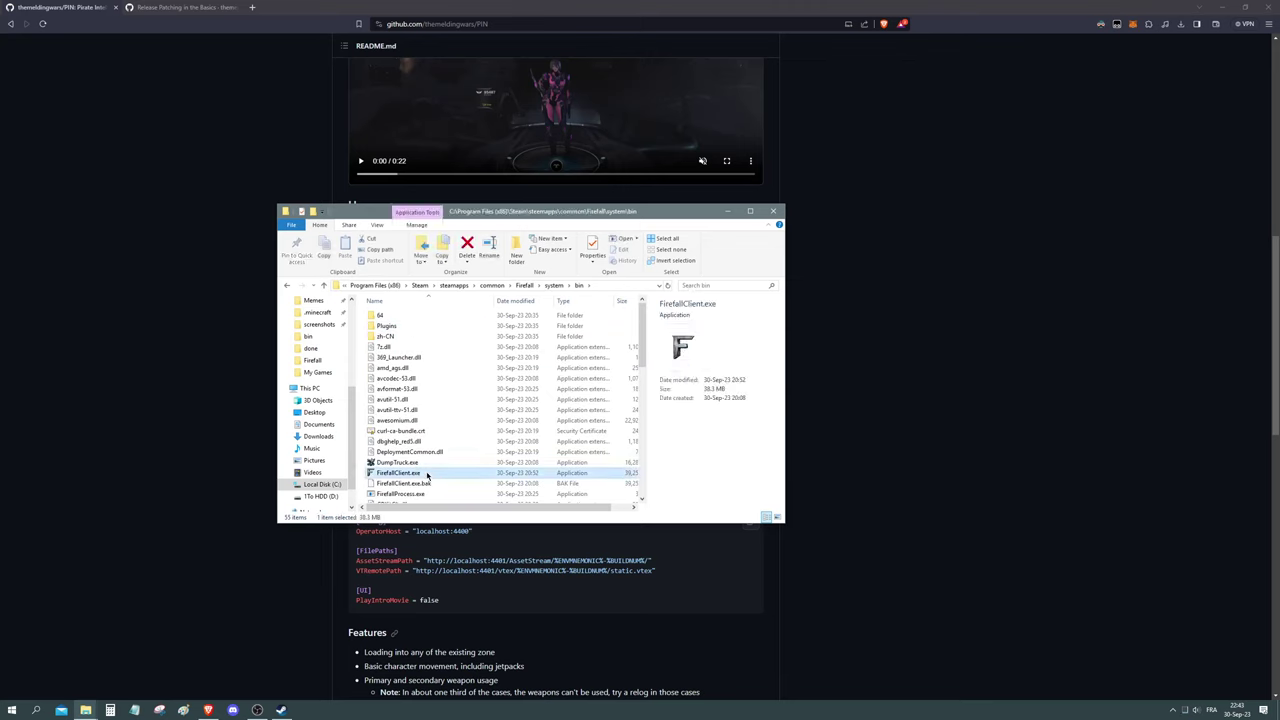
key("ctrl+c")
key("ctrl+v")
key("F2")
key("Right")
key("BackSpace")
key("BackSpace")
key("BackSpace")
key("BackSpace")
key("BackSpace")
key("BackSpace")
key("BackSpace")
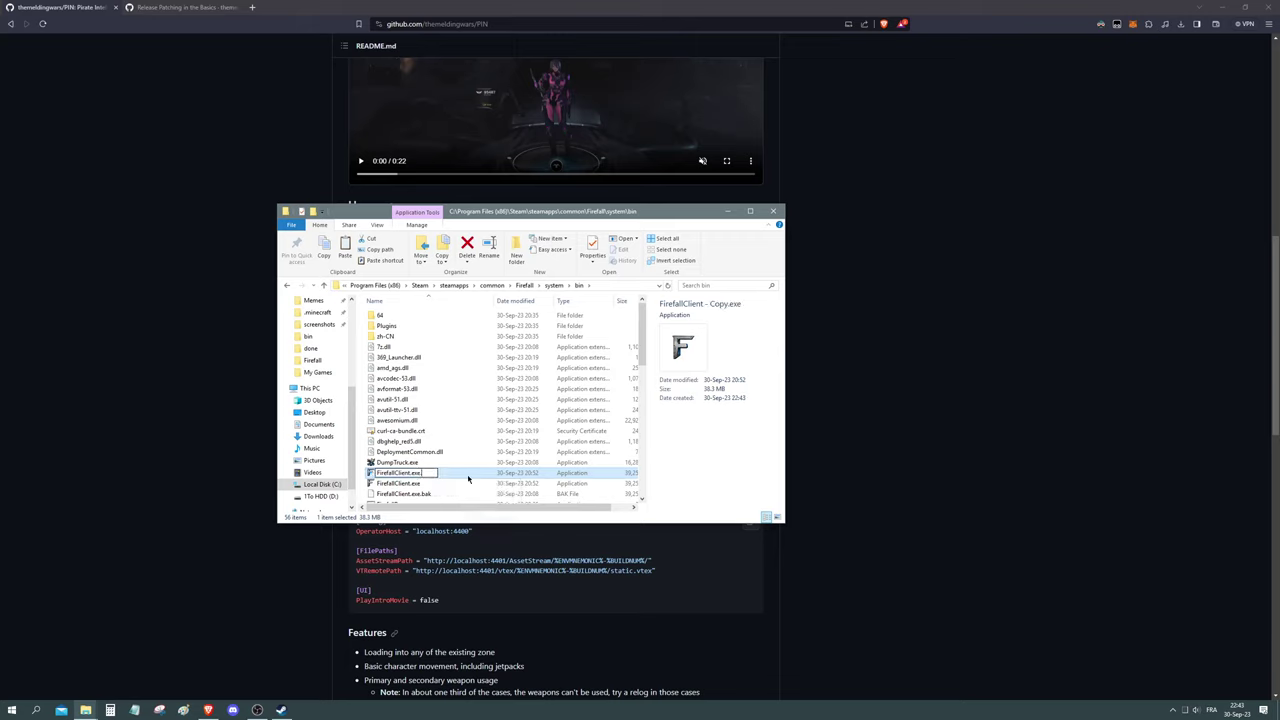
type(".bak")
key("Escape")
key("Delete")
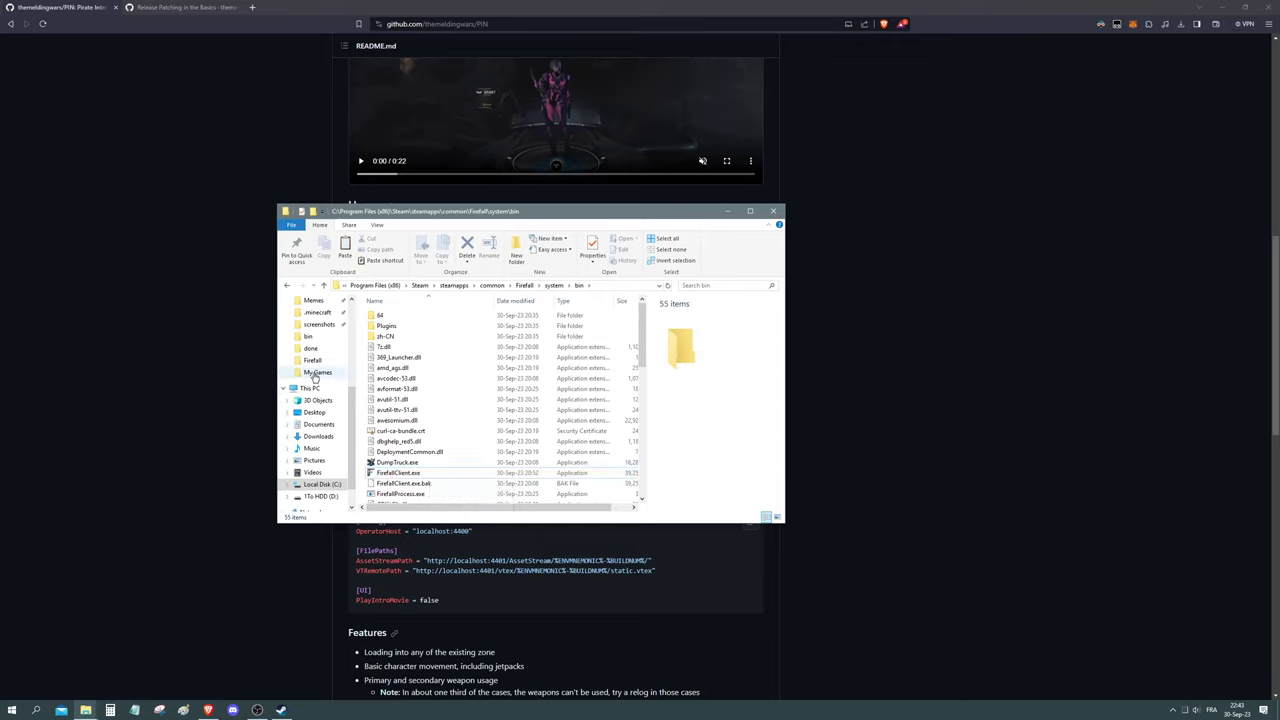
Step: Check the README's client replacement instructions against FirefallClient.exe in the system\bin and C:\Games\Firefall folders
scroll(313, 410, "up", 3)
scroll(313, 413, "down", 2)
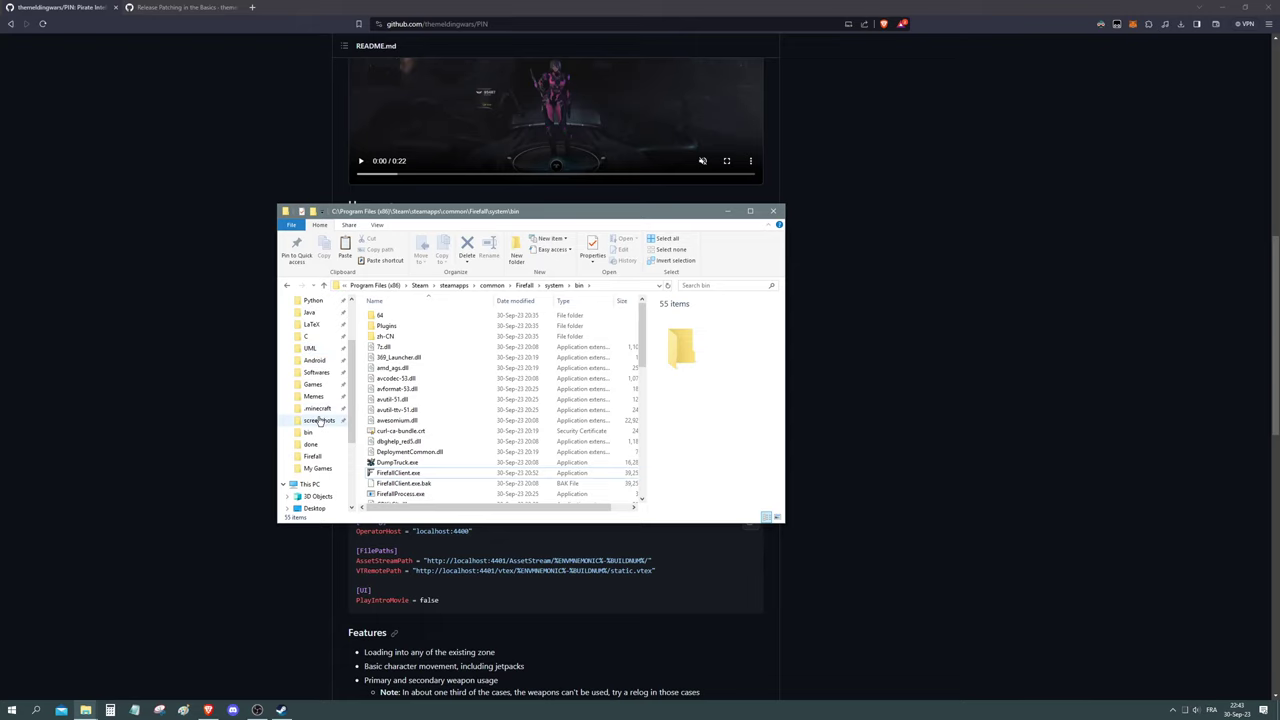
left_click(246, 421)
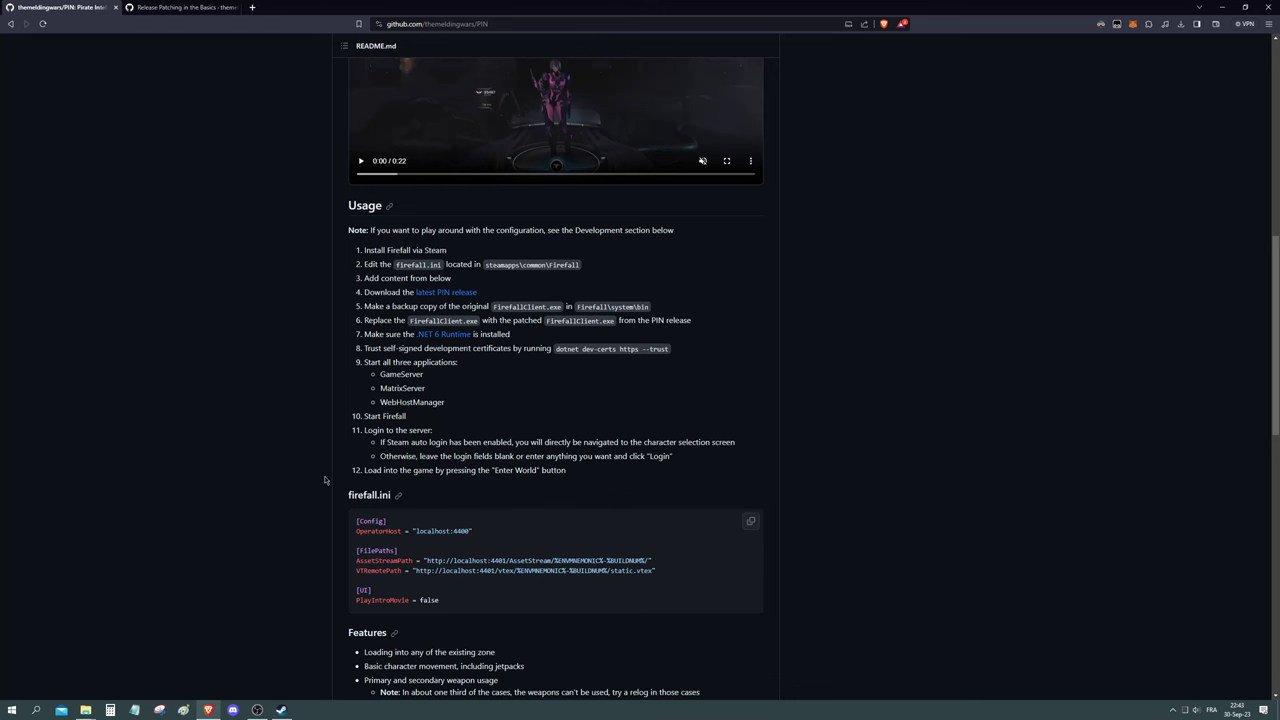
key("alt+Tab")
left_click(706, 388)
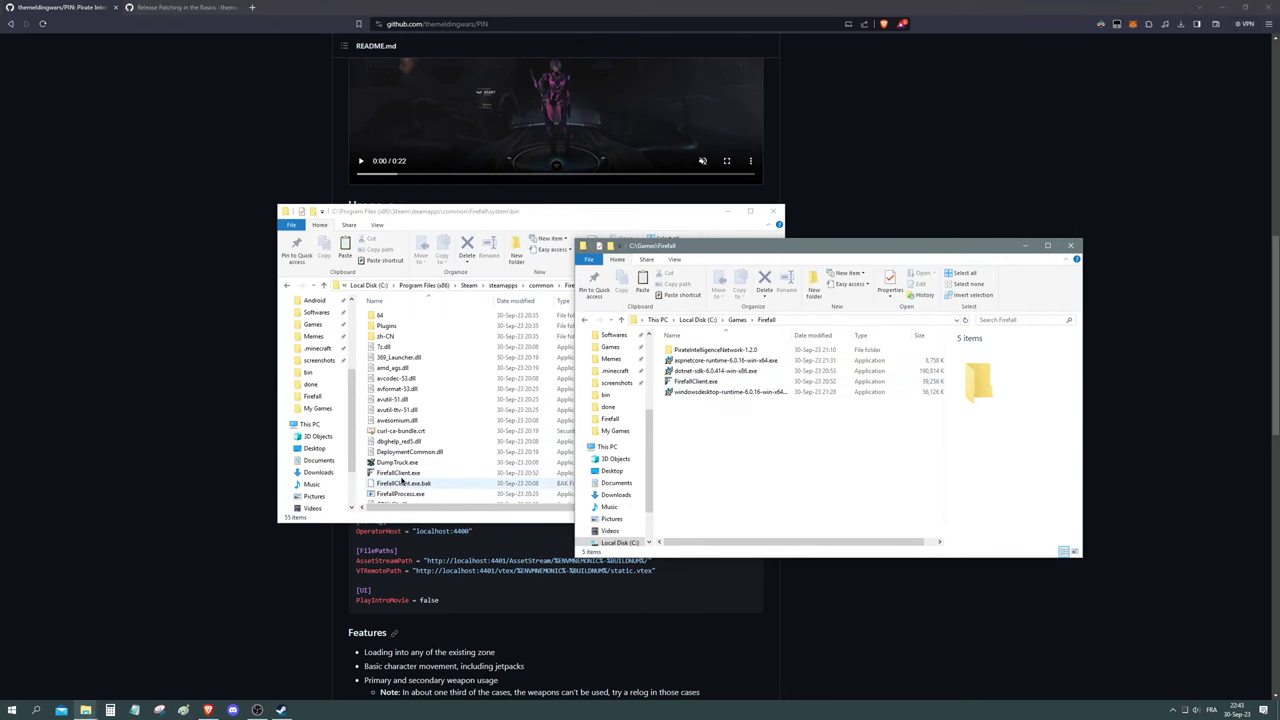
left_click(185, 8)
left_click(70, 8)
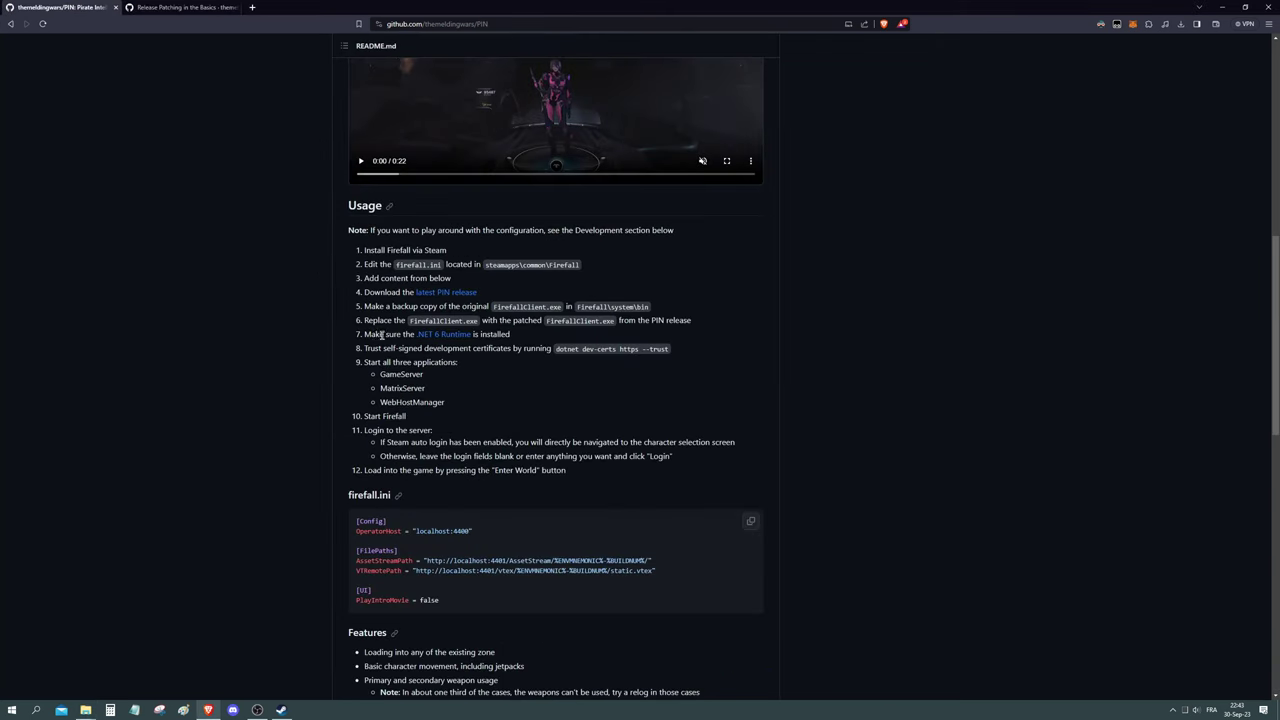
key("alt+Tab")
key("alt+Tab")
left_click(737, 397)
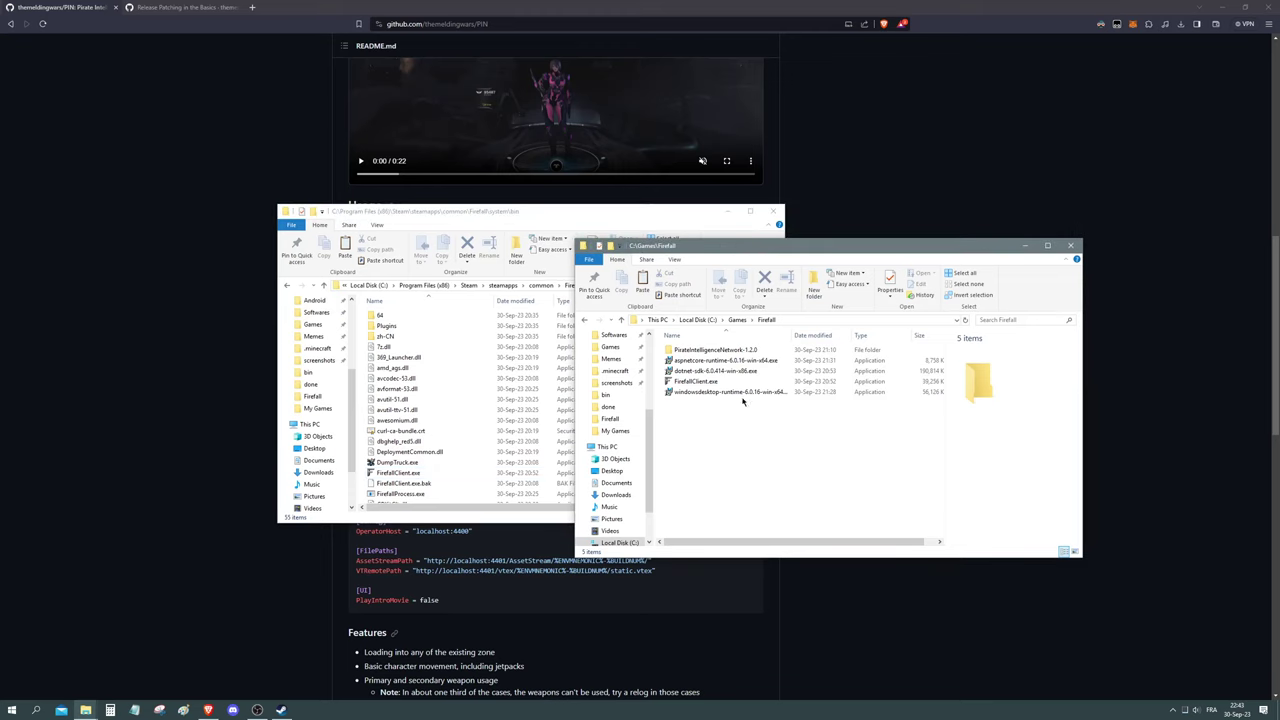
left_click_drag(700, 382, 698, 424)
Step: Open the .NET 6.0 download page and replace the expanded 6.0.22 section with the 6.0.16 release's downloads
left_click(208, 455)
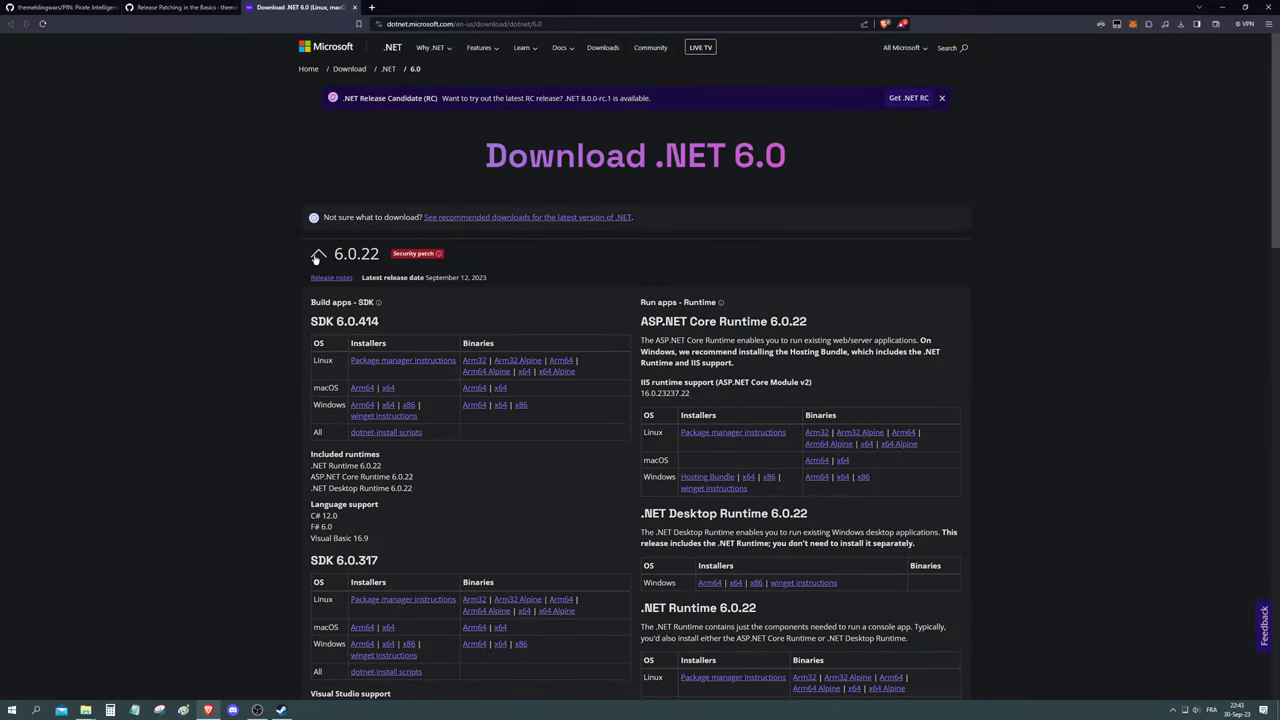
left_click(319, 254)
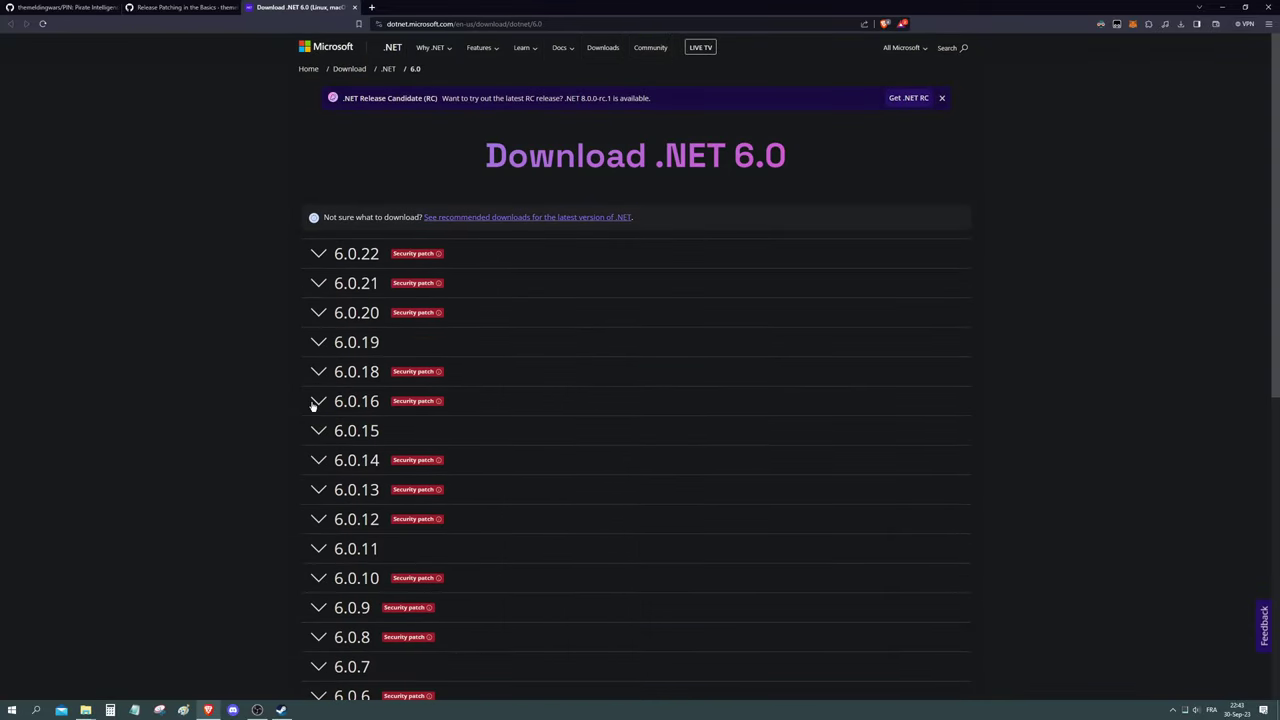
left_click(318, 401)
Step: Examine the SDK, ASP.NET Core Runtime and .NET Desktop Runtime installers offered under release 6.0.16
scroll(316, 410, "down", 1)
scroll(318, 412, "down", 3)
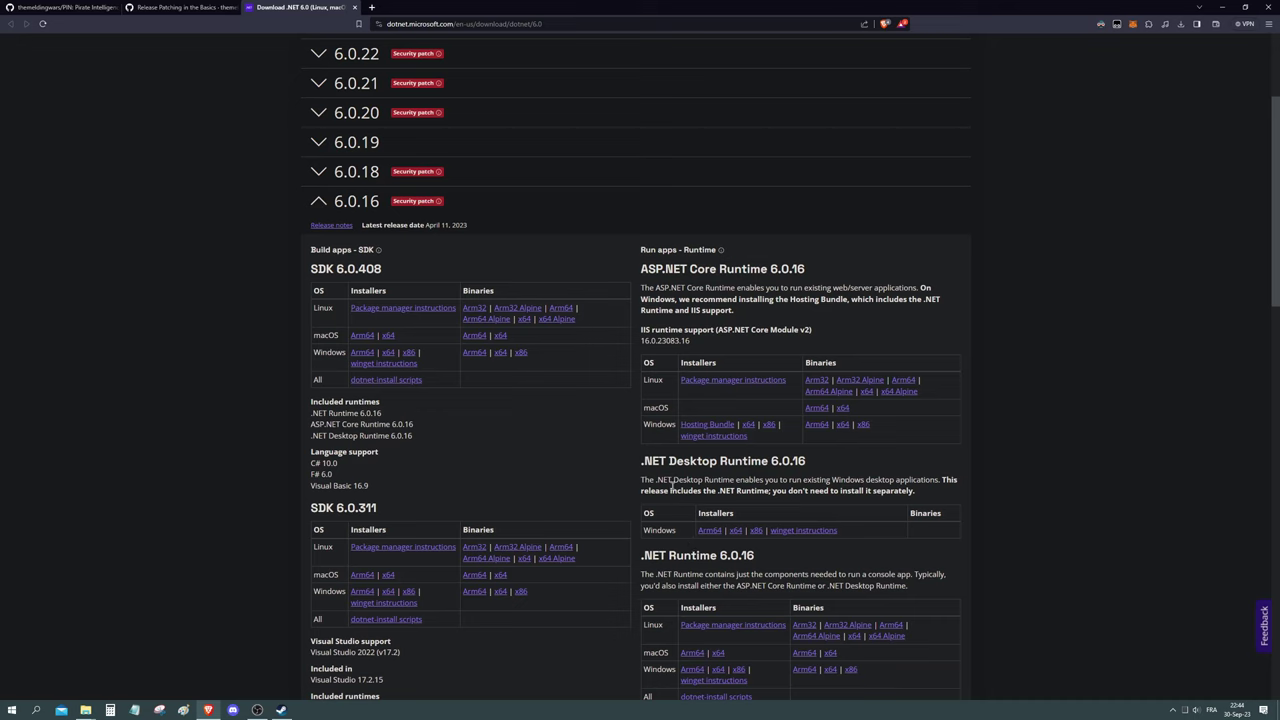
scroll(481, 427, "up", 2)
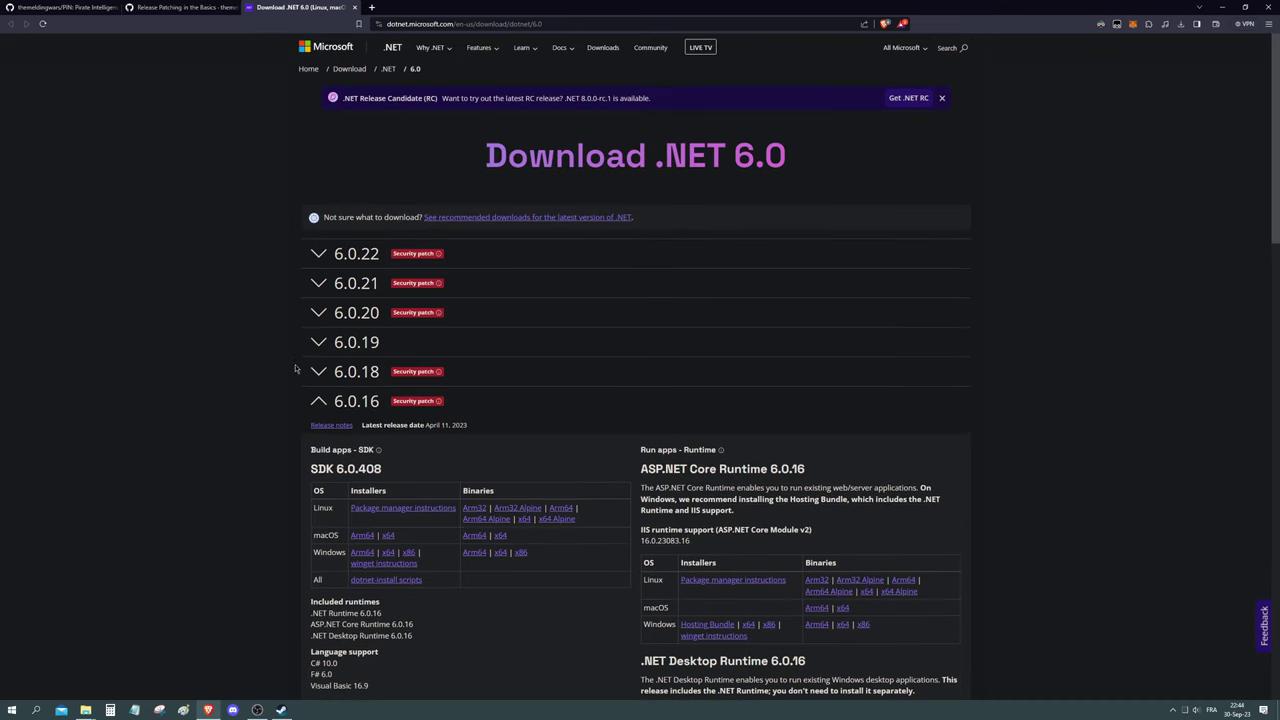
scroll(313, 406, "down", 1)
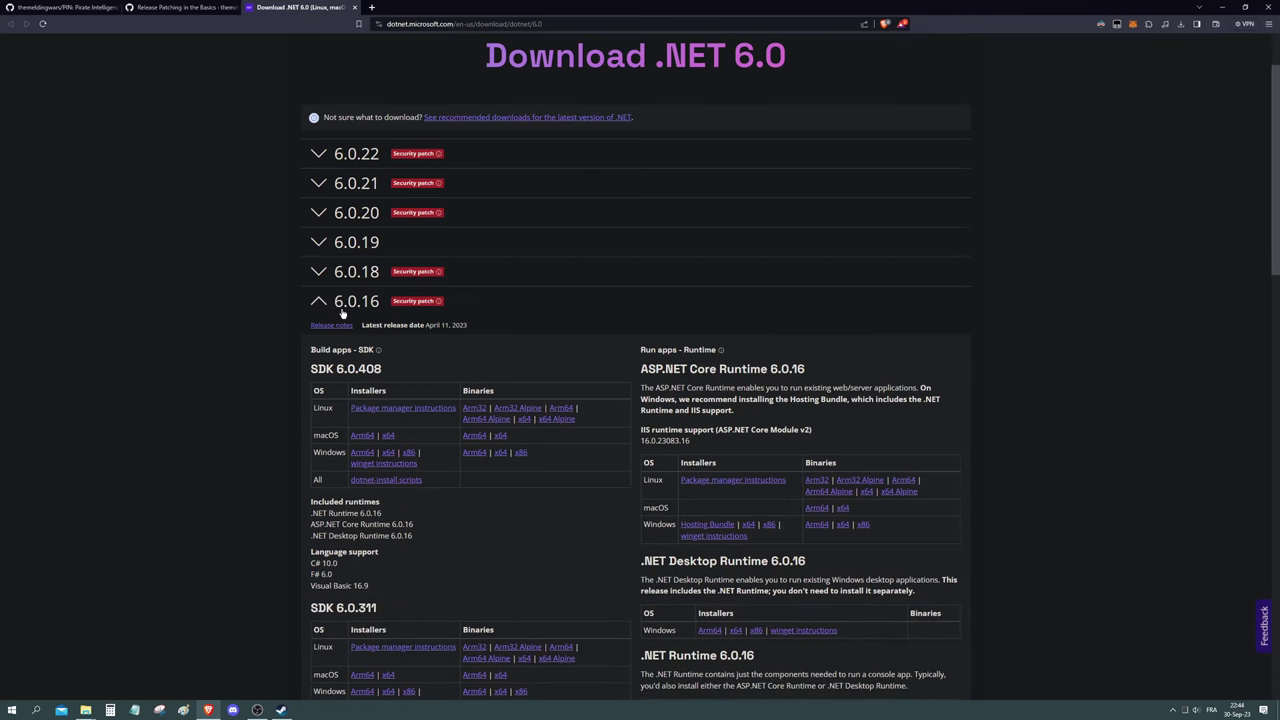
scroll(410, 359, "down", 2)
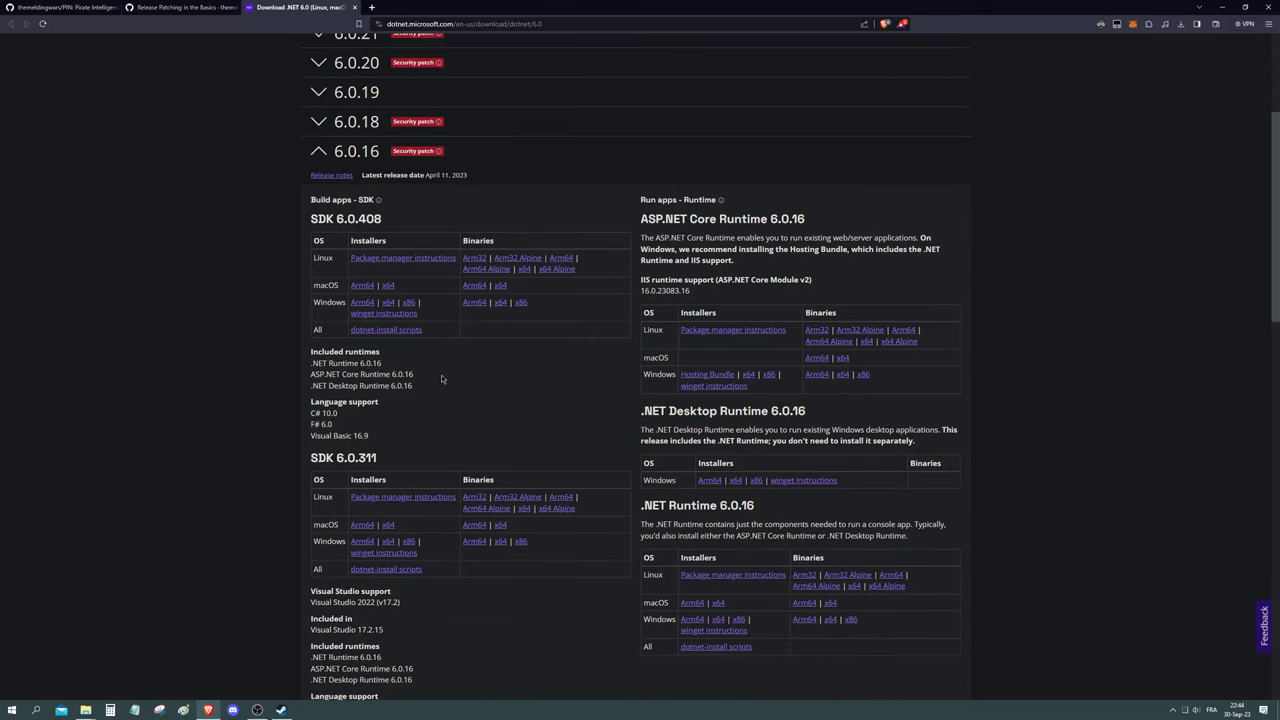
scroll(436, 378, "down", 4)
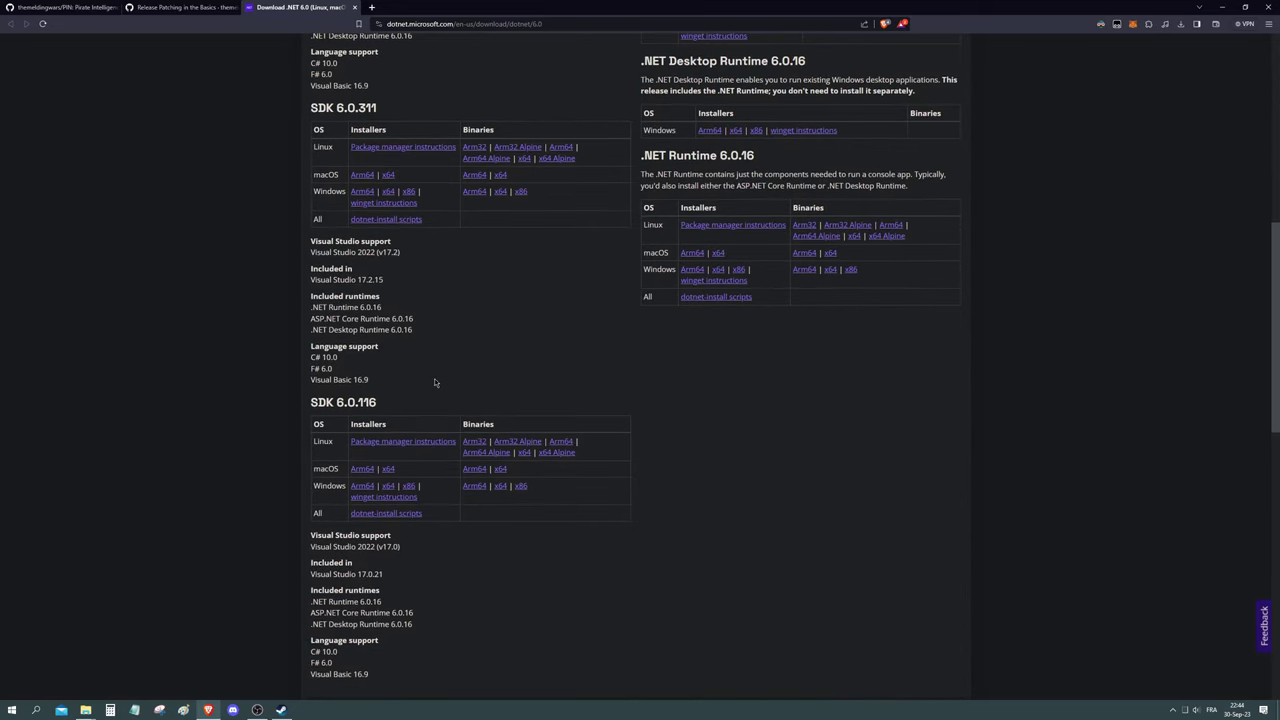
scroll(434, 378, "up", 3)
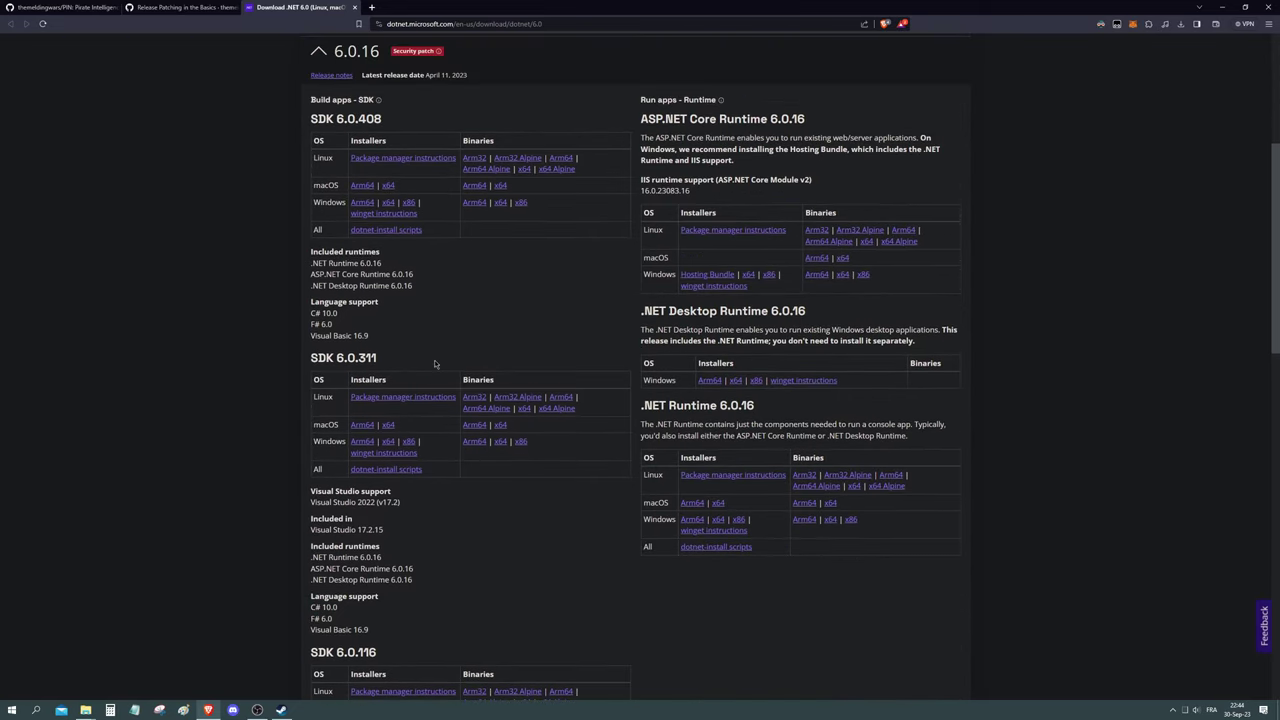
scroll(442, 367, "up", 1)
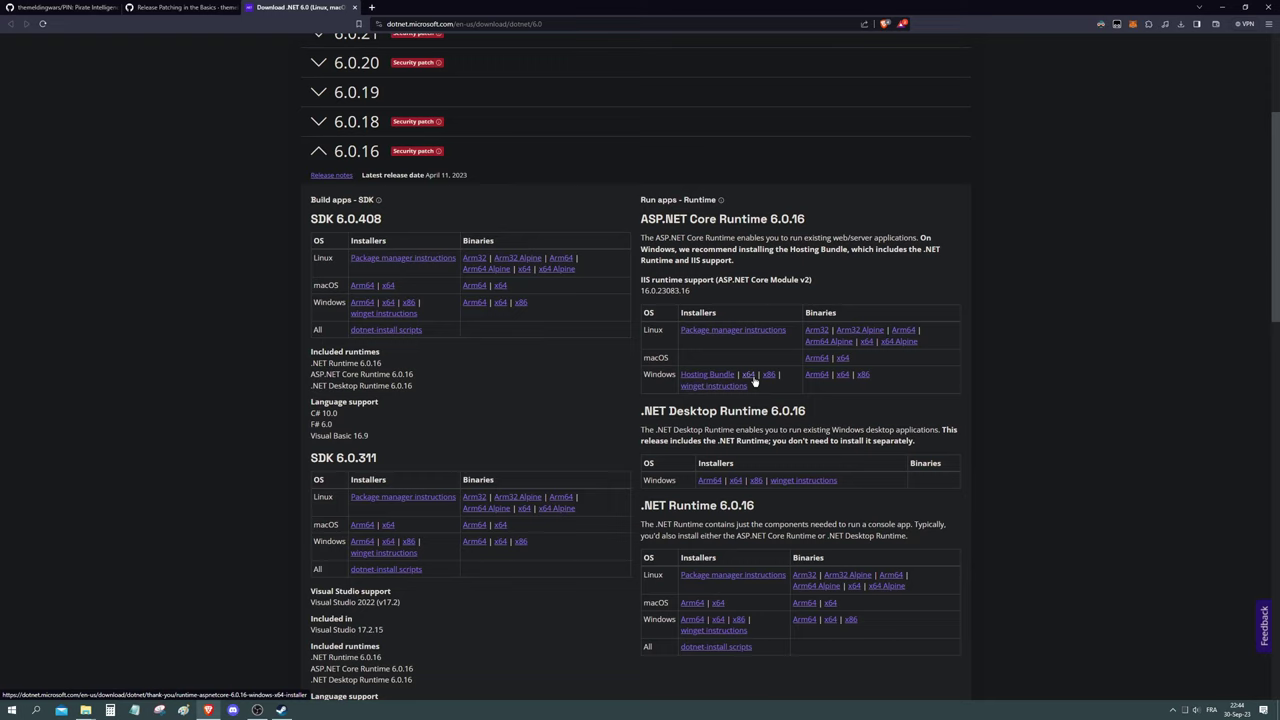
Step: Request the Windows x64 installers for SDK 6.0.408, ASP.NET Core Runtime 6.0.16 and .NET Desktop Runtime 6.0.16, dismissing the save prompts
middle_click(388, 304)
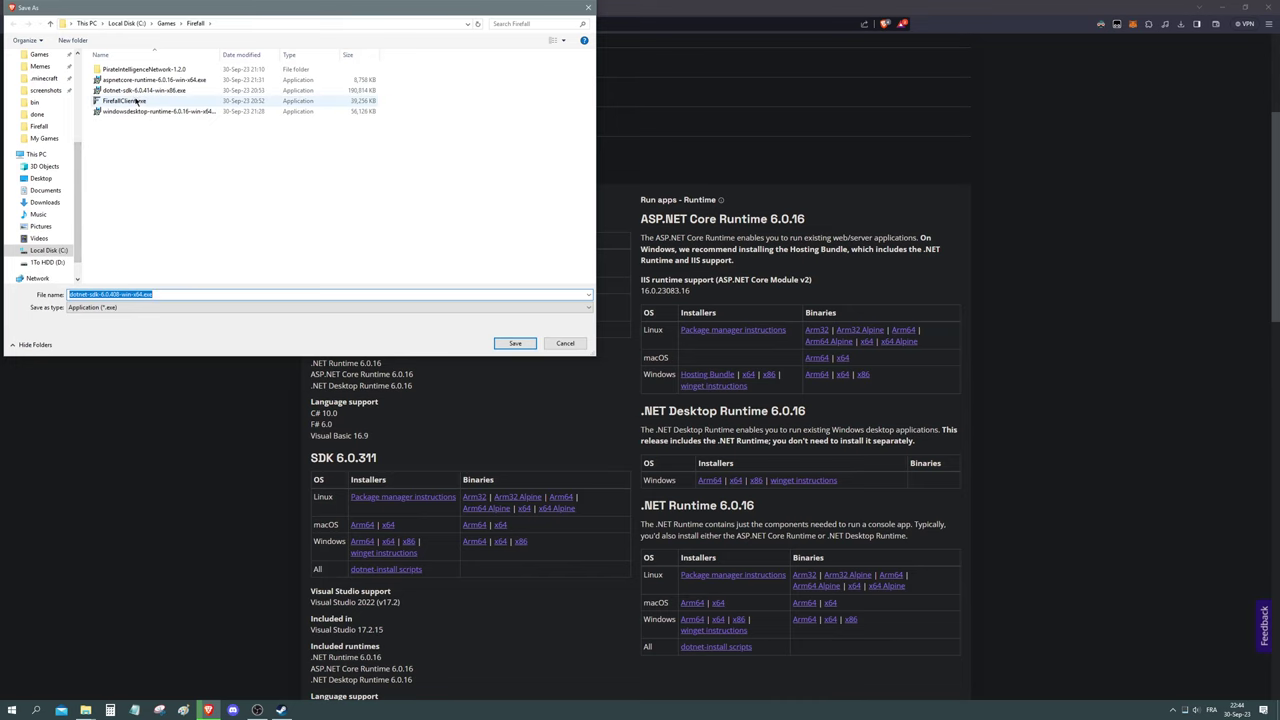
left_click(565, 343)
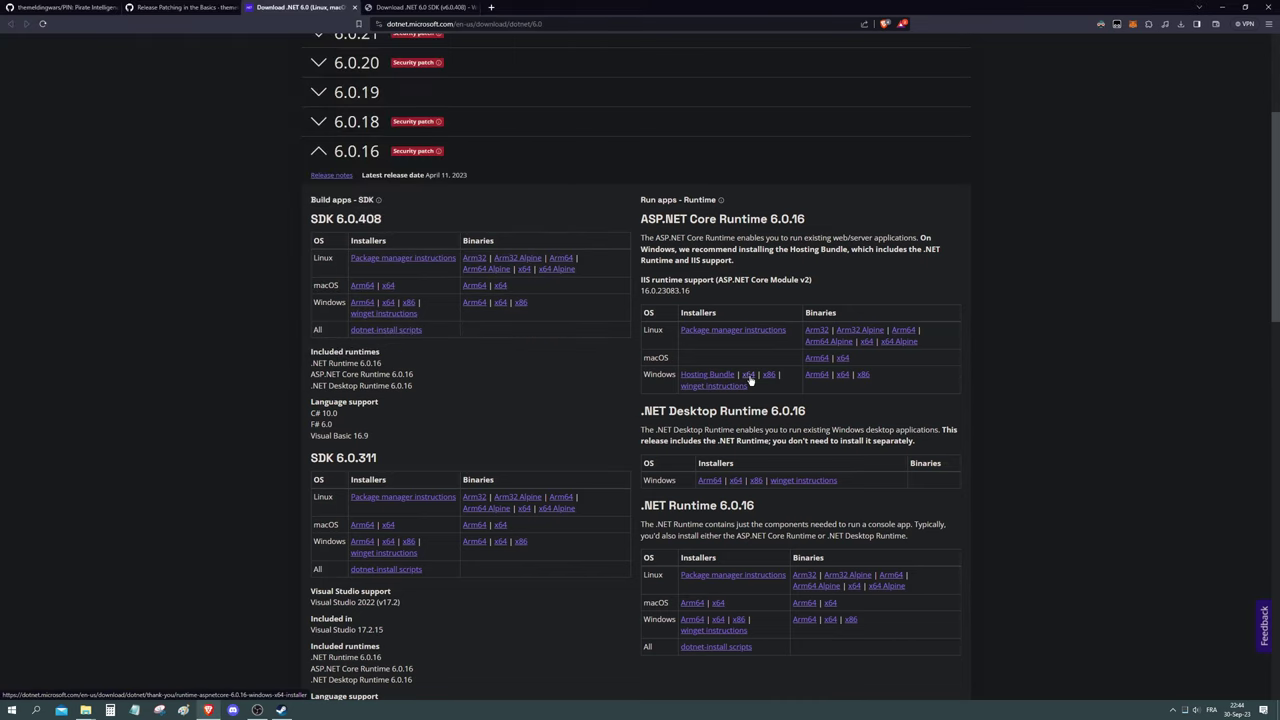
left_click(749, 377)
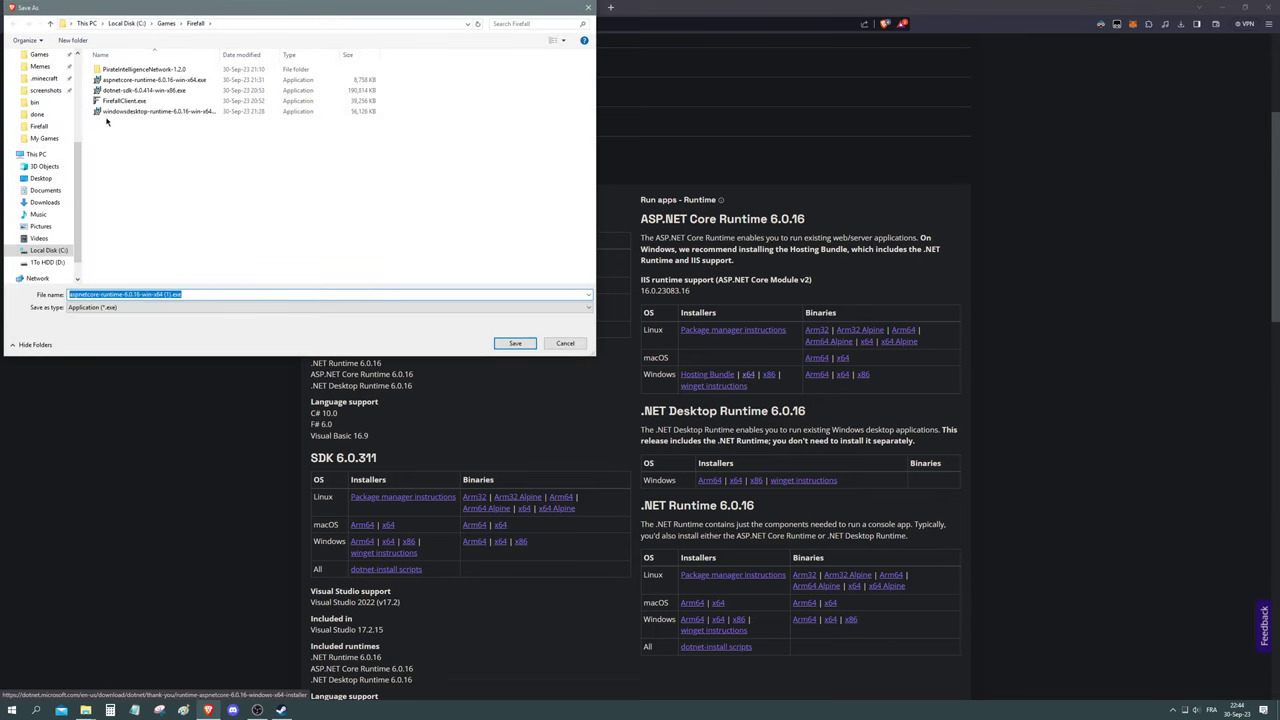
left_click(560, 344)
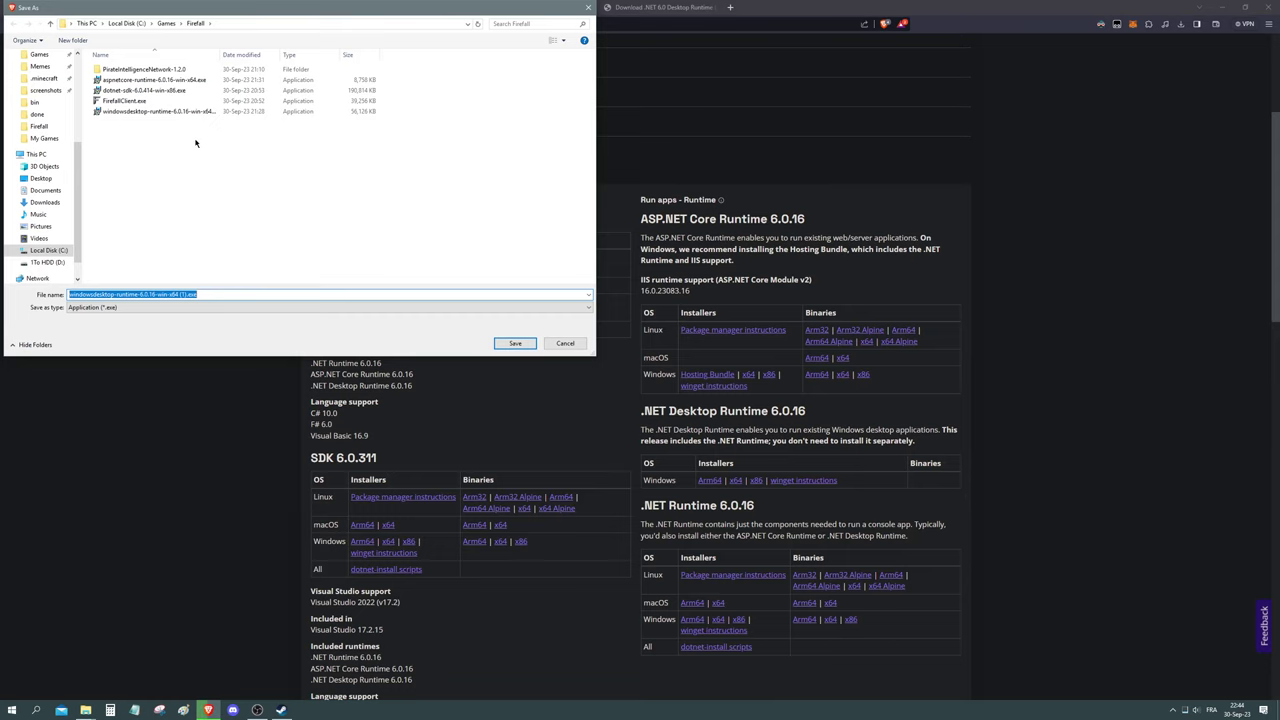
left_click(514, 343)
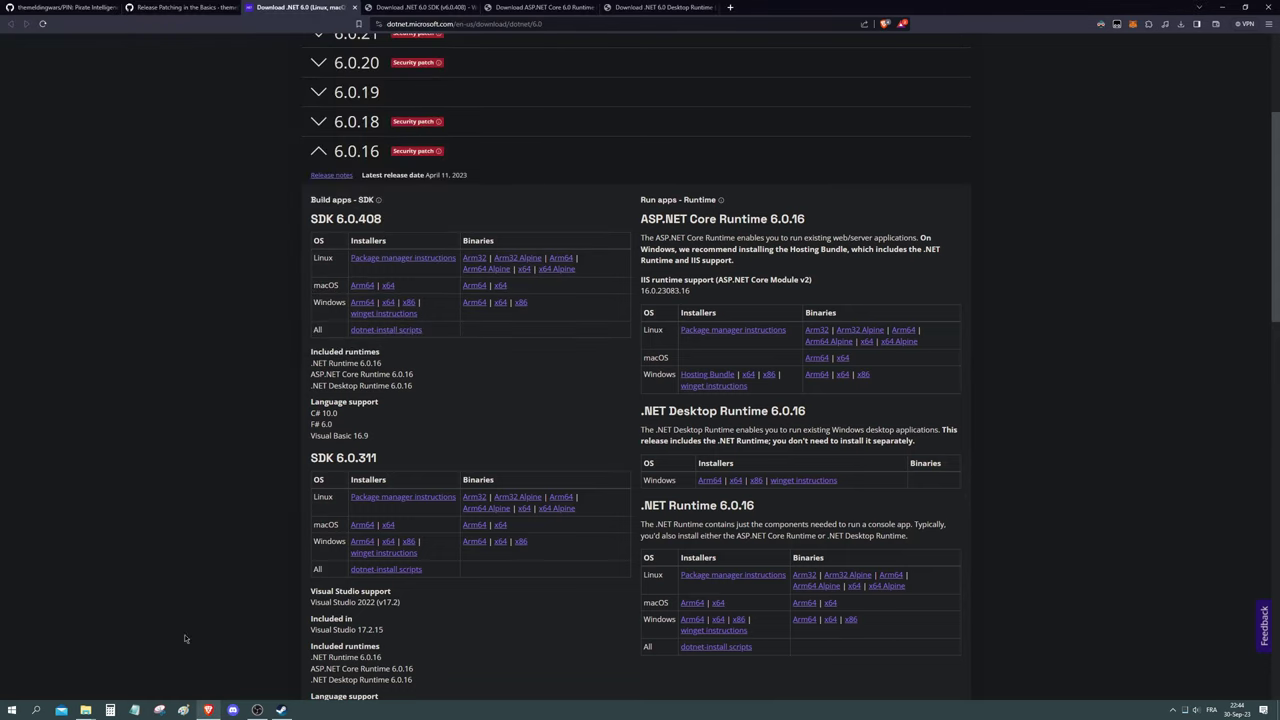
Step: Launch aspnetcore-runtime-6.0.16-win-x64.exe from the C:\Games\Firefall folder and cancel its setup
left_click(138, 672)
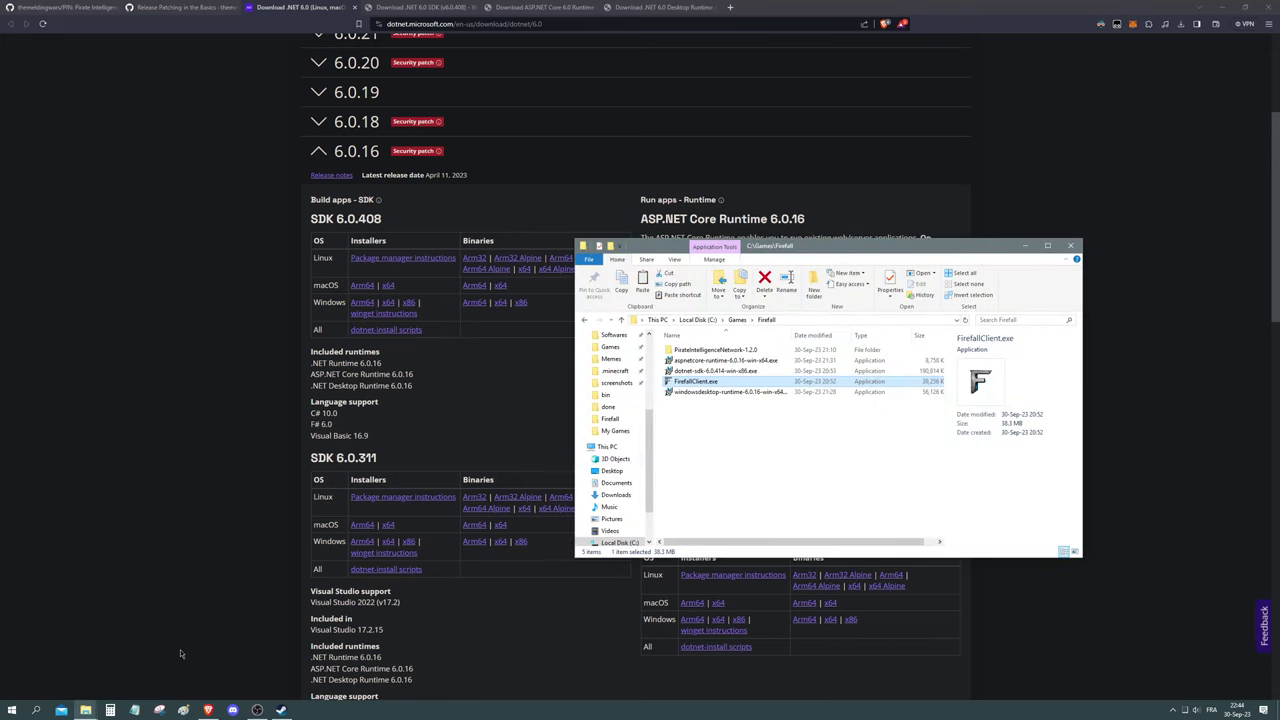
double_click(716, 361)
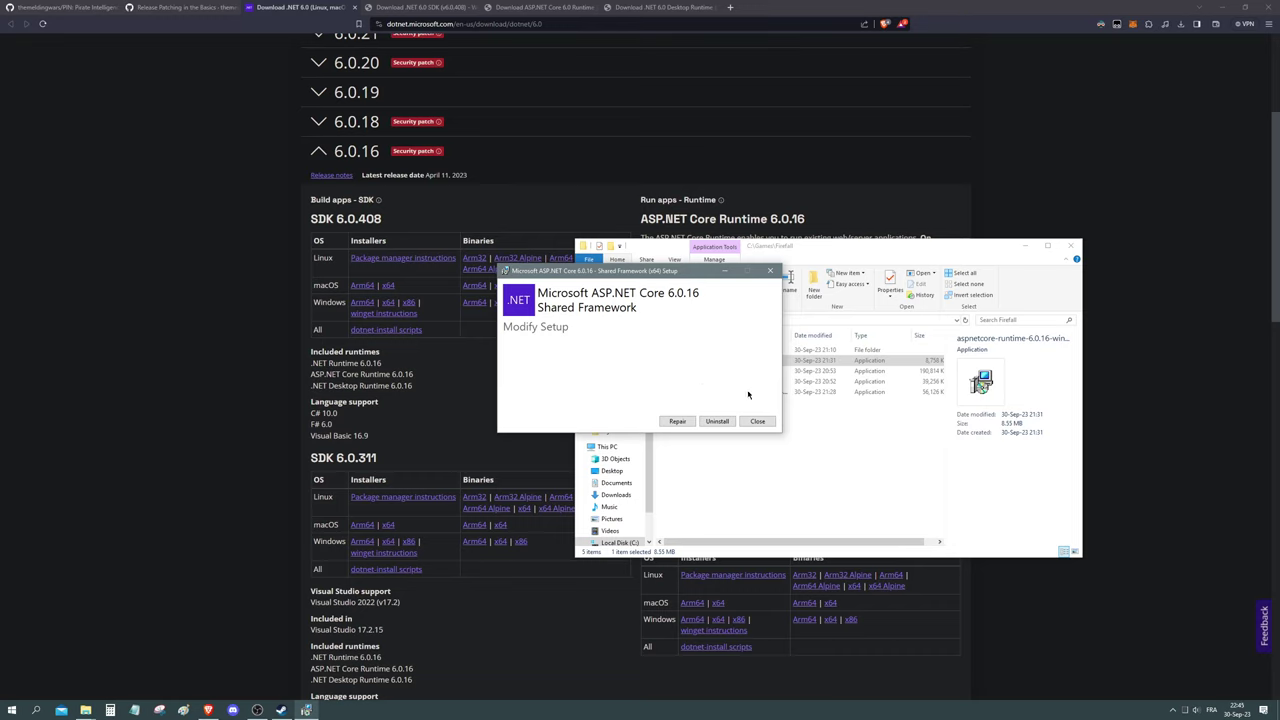
left_click(757, 420)
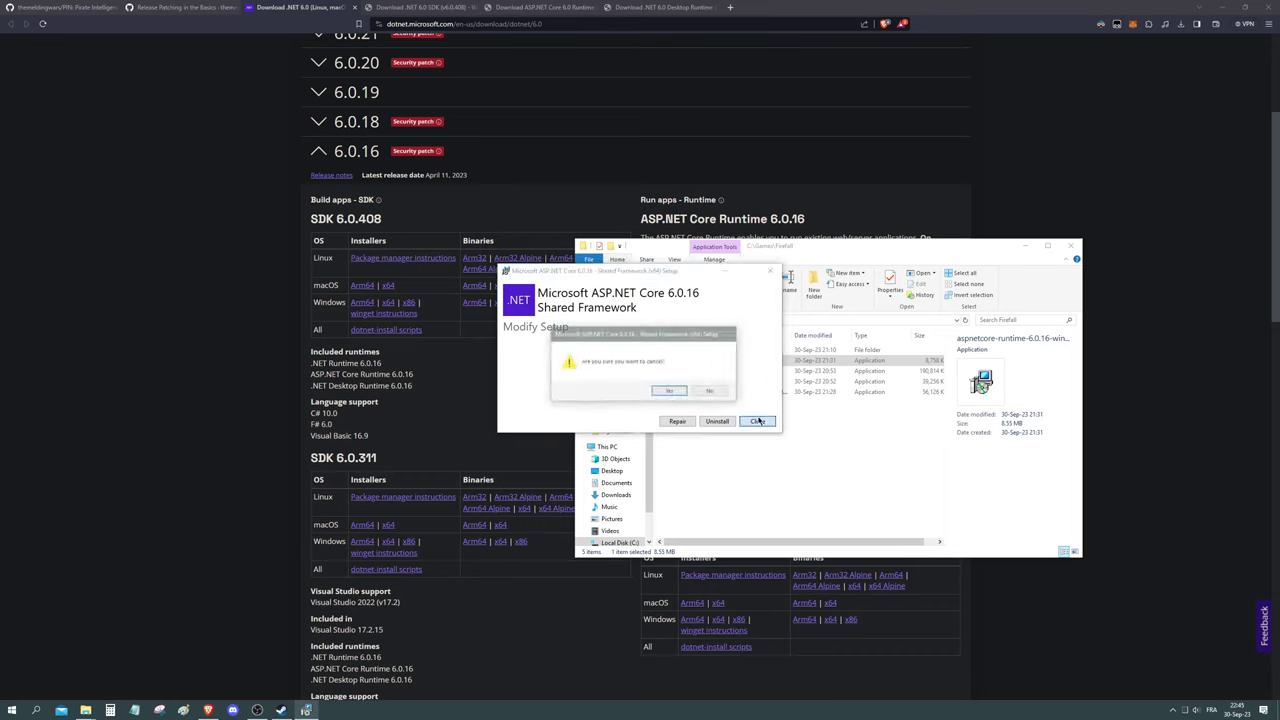
left_click(670, 391)
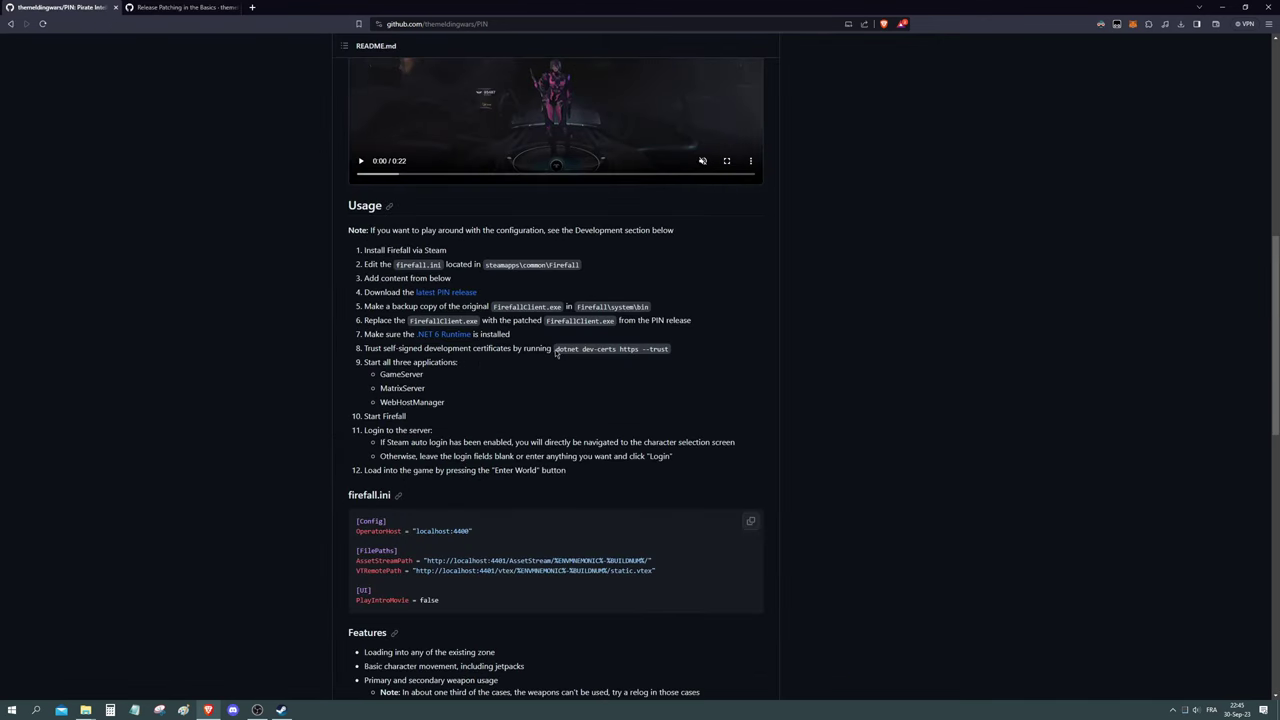
Step: Copy the README's certificate trust command, run dotnet dev-certs https --trust in a Command Prompt, and close the prompt
left_click_drag(557, 352, 673, 352)
key("ctrl+c")
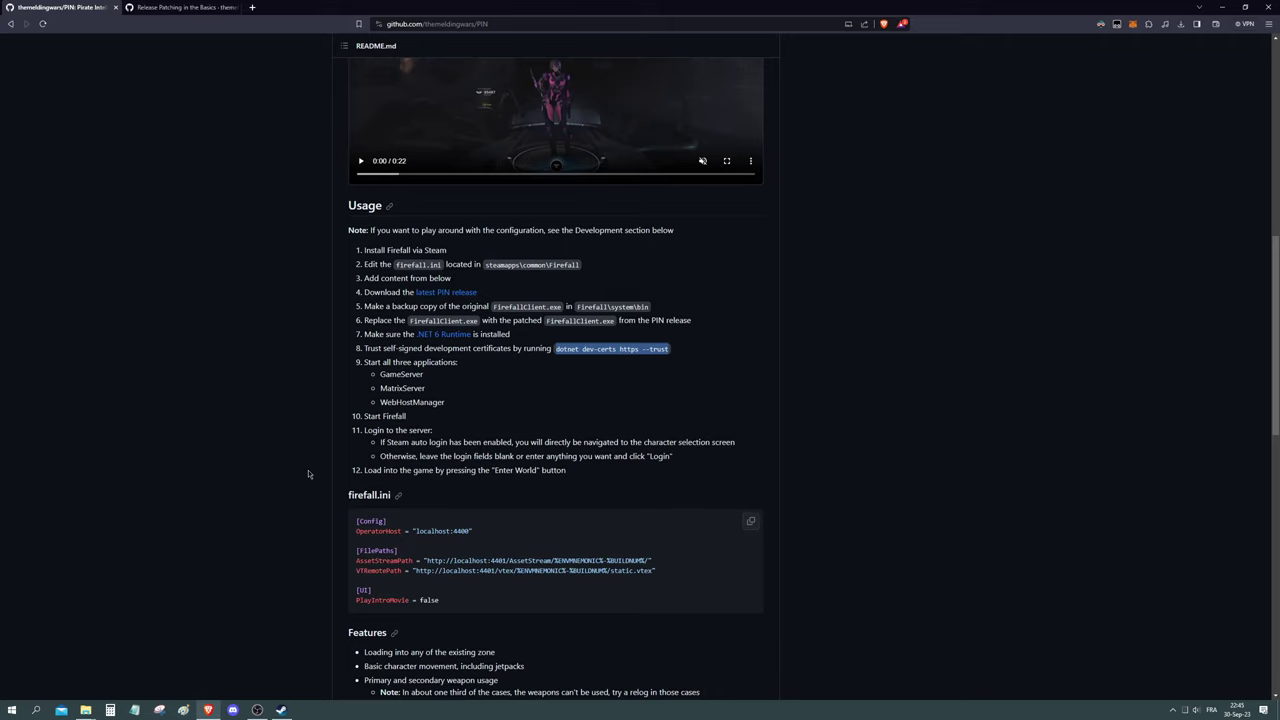
key("super+r")
type("cmd")
key("Return")
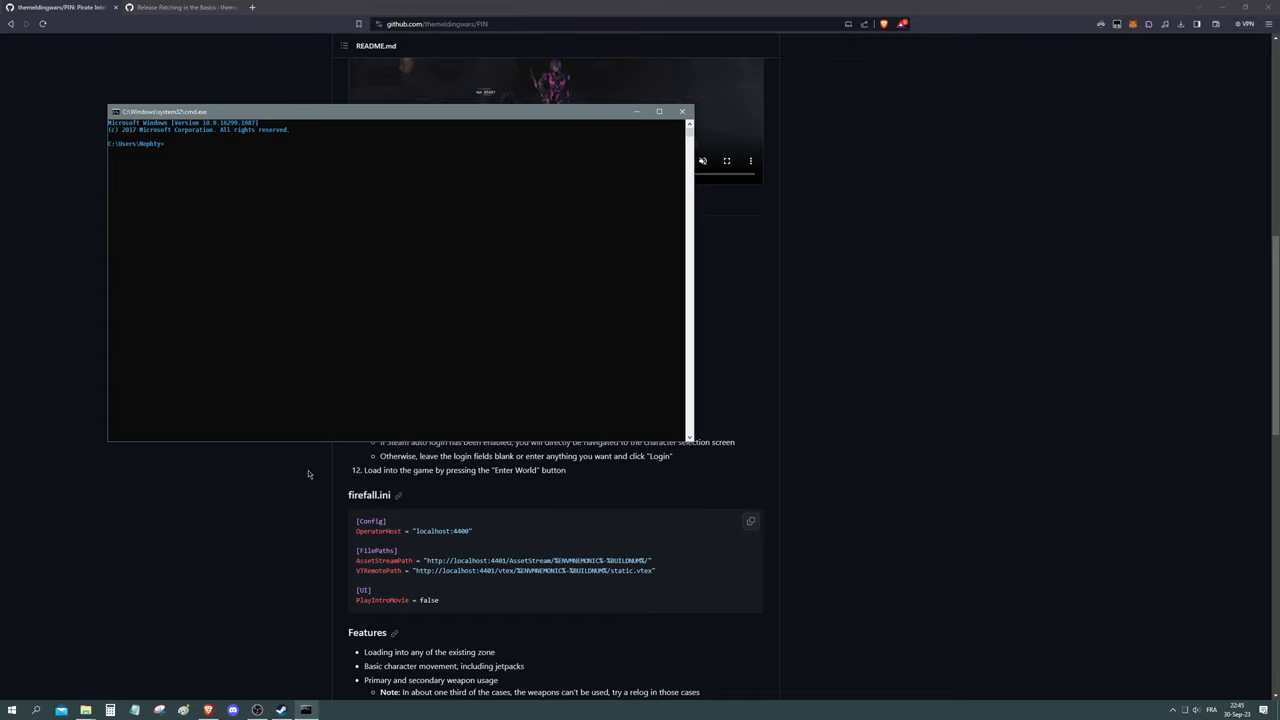
key("ctrl+v")
key("Return")
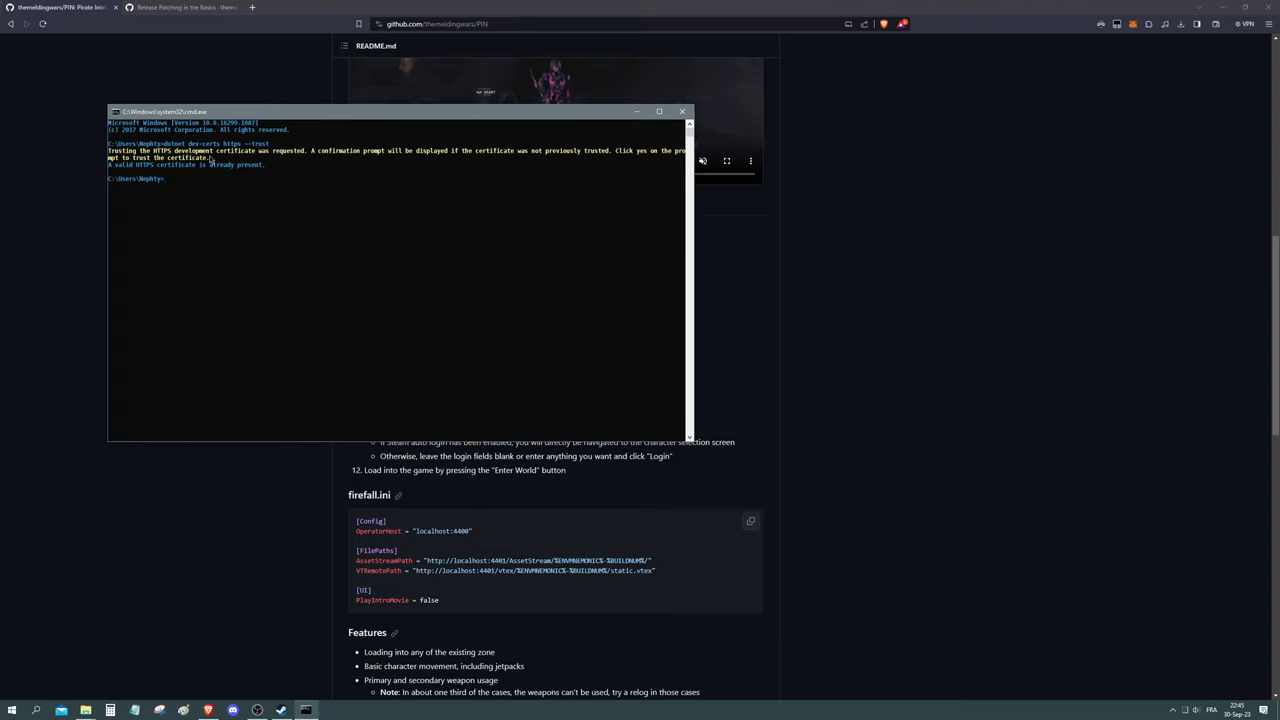
left_click(681, 111)
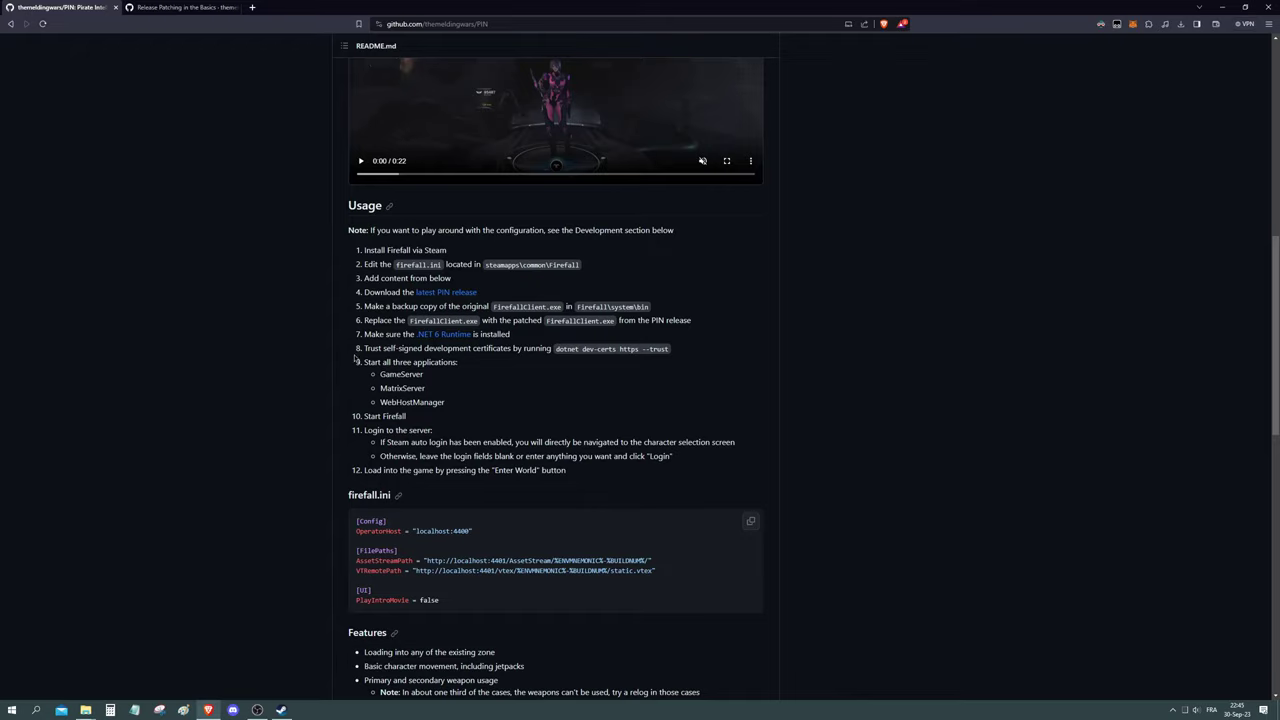
Step: Bring back both File Explorer windows and open the PirateIntelligenceNetwork-1.2.0 folder in C:\Games\Firefall
mouse_move(85, 700)
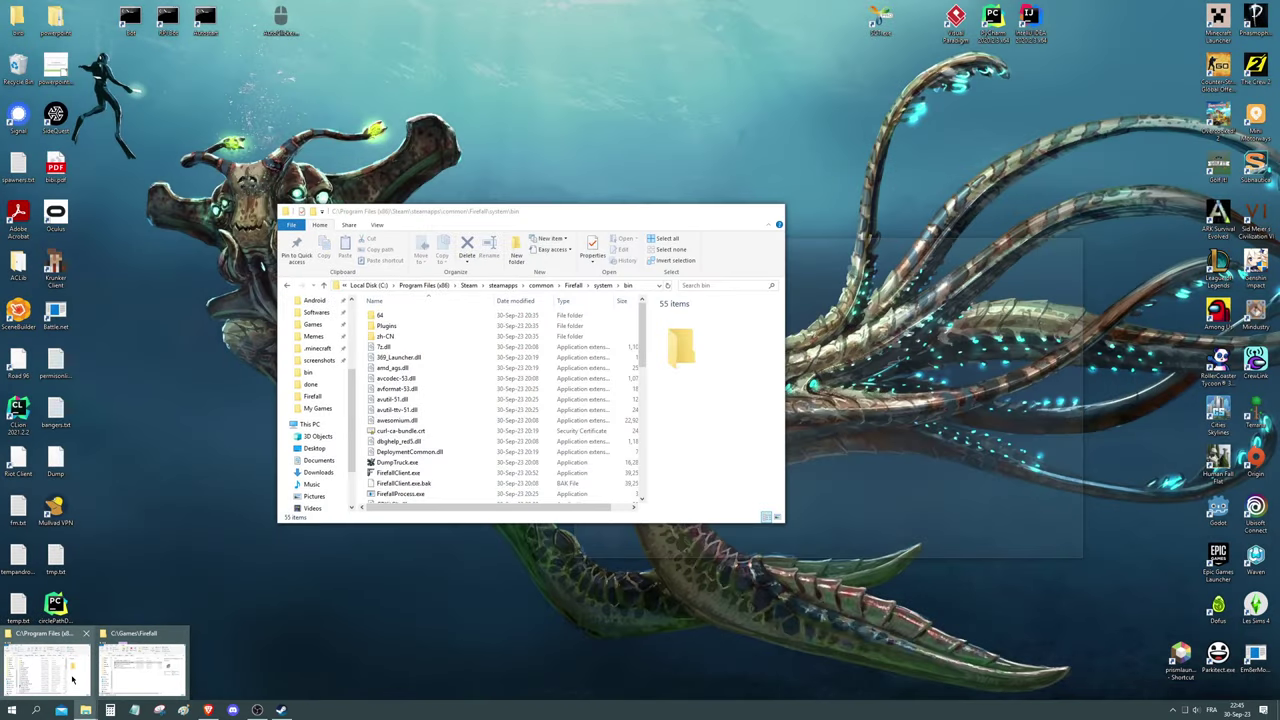
left_click(75, 681)
left_click(150, 668)
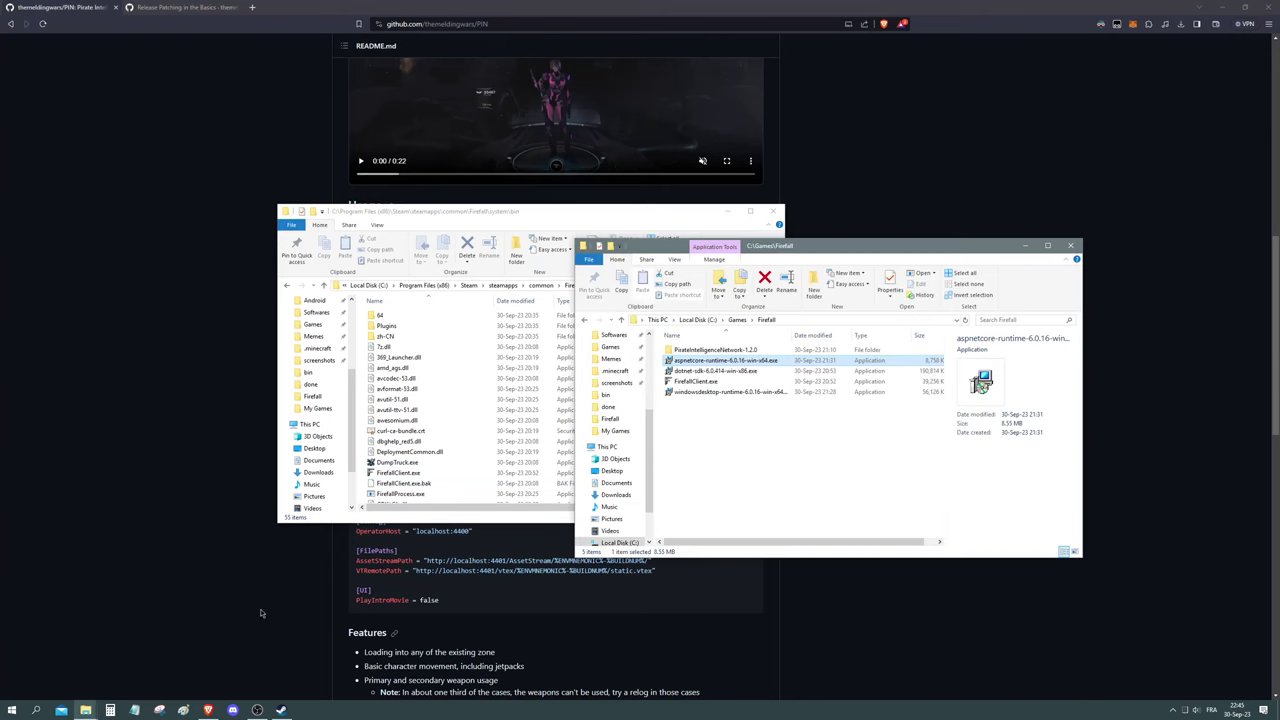
left_click(704, 350)
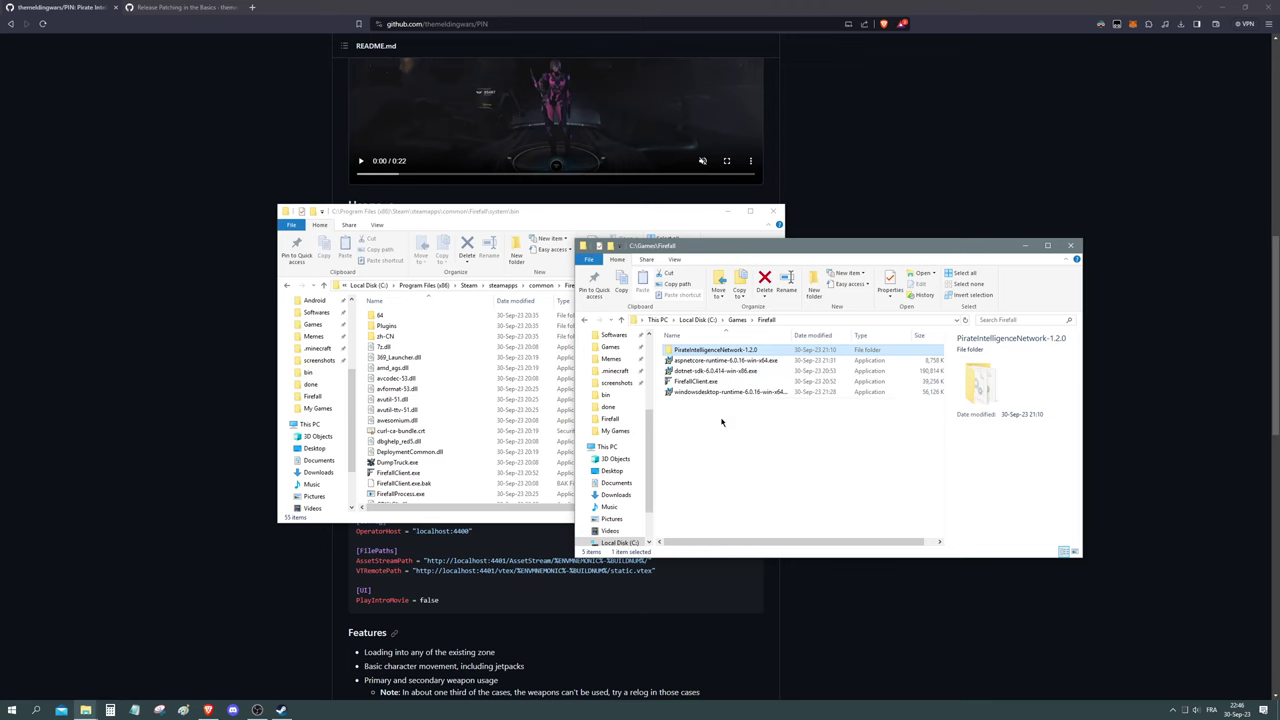
left_click(750, 353)
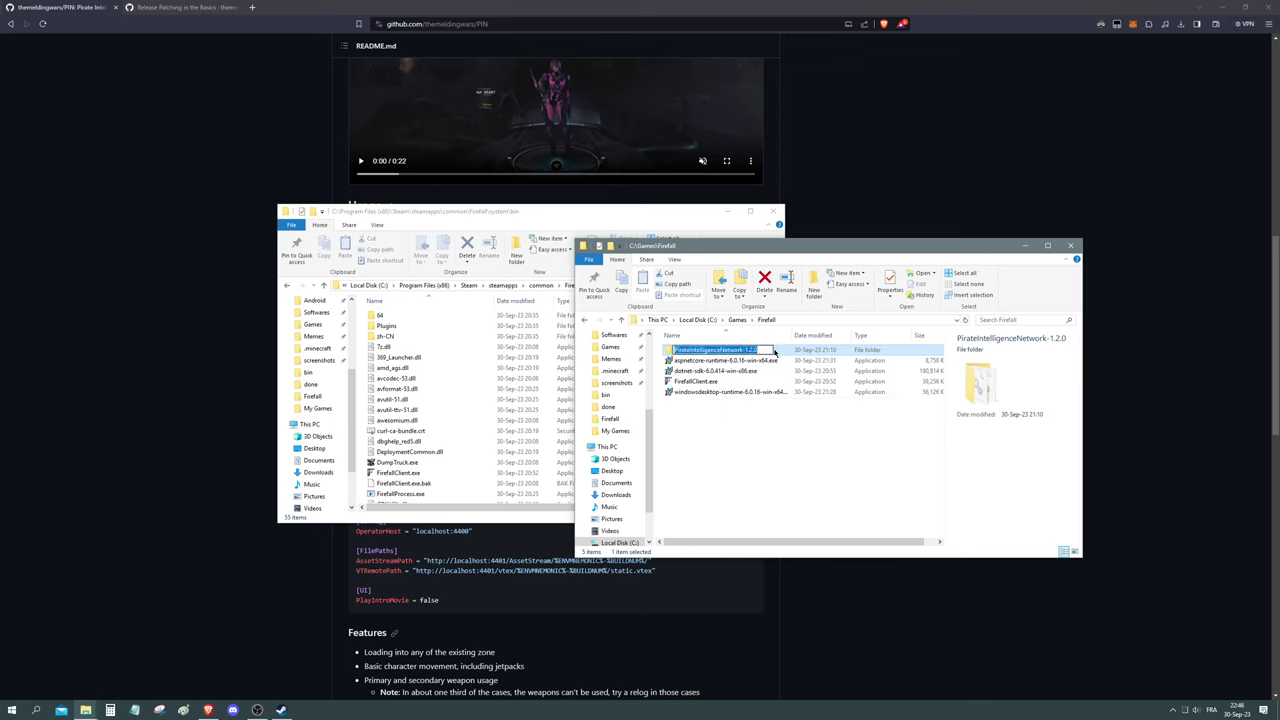
double_click(774, 351)
Step: Start the three server applications GameServer.exe, MatrixServer.exe and WebHostManager.exe from the PirateIntelligenceNetwork-1.2.0 folder
scroll(755, 400, "down", 3)
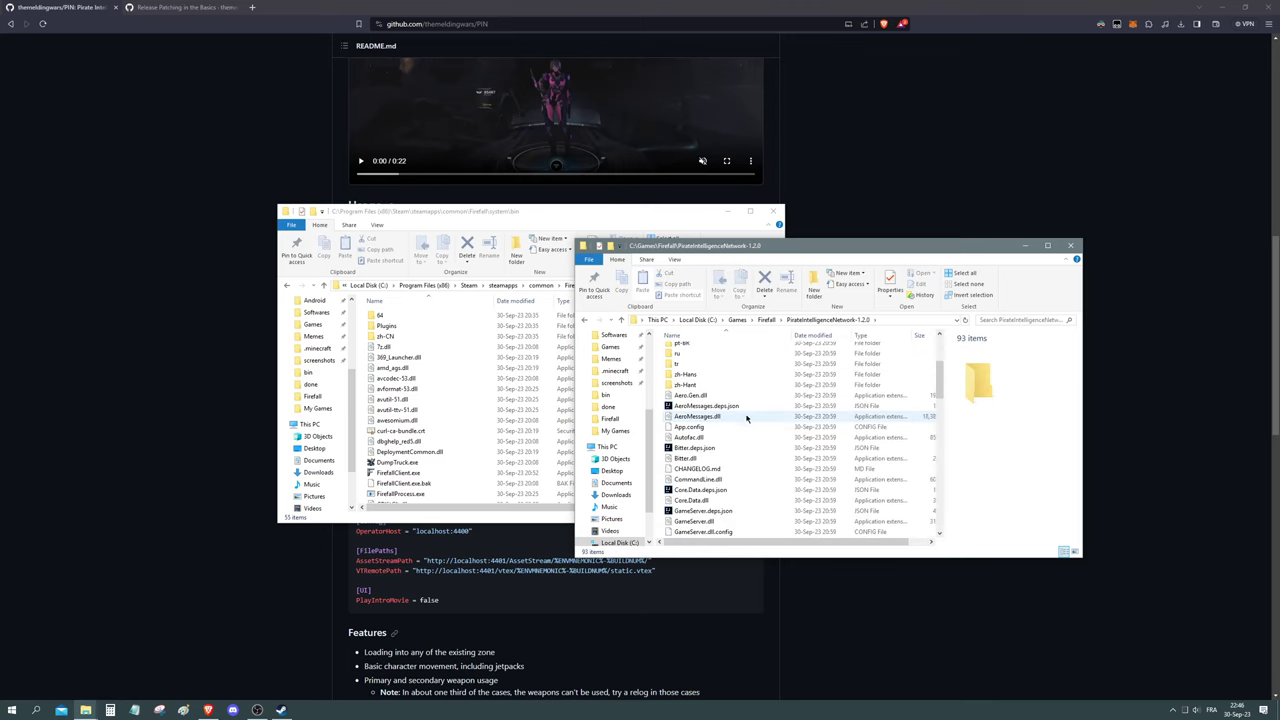
scroll(746, 420, "down", 3)
double_click(731, 450)
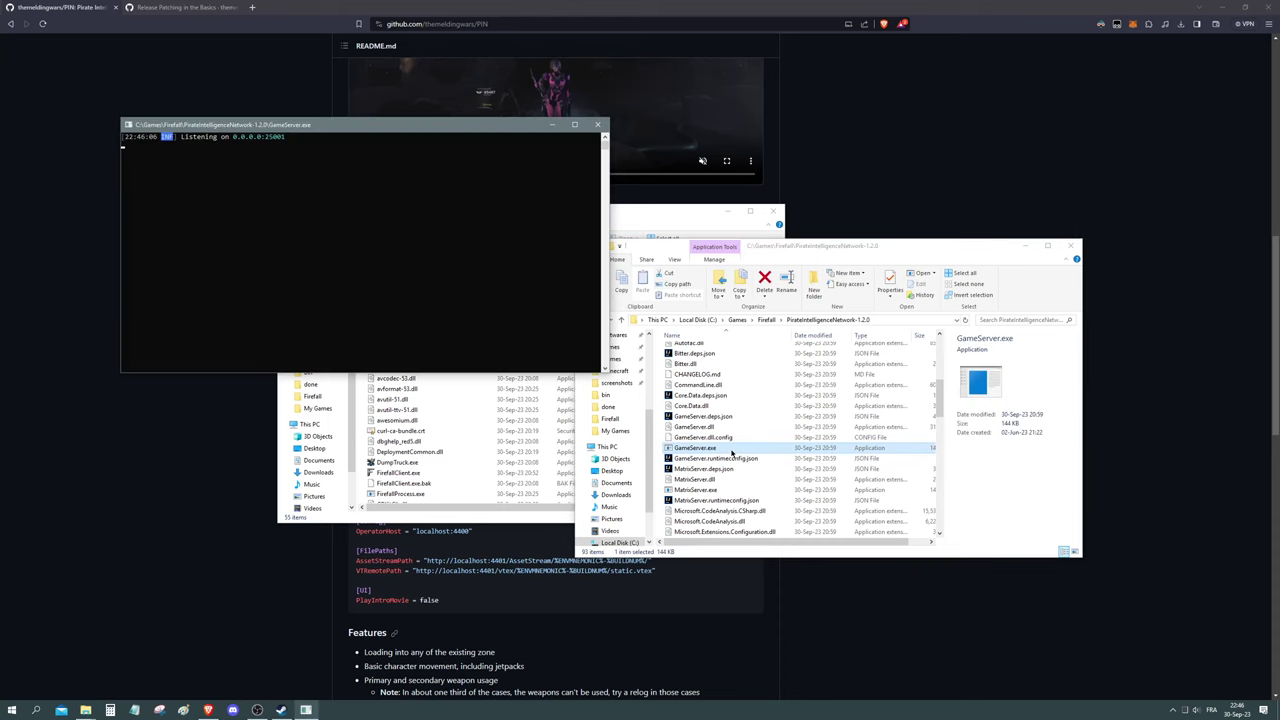
scroll(731, 452, "down", 2)
scroll(731, 452, "down", 1)
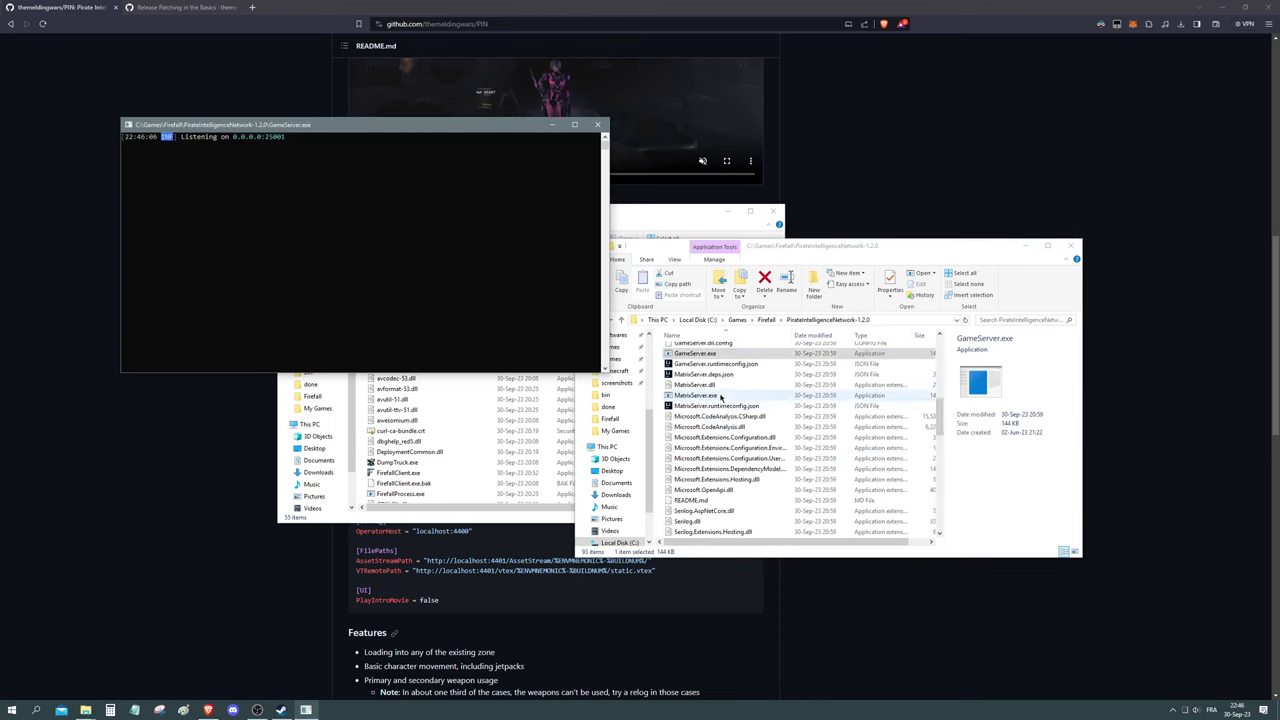
double_click(723, 396)
scroll(723, 396, "down", 10)
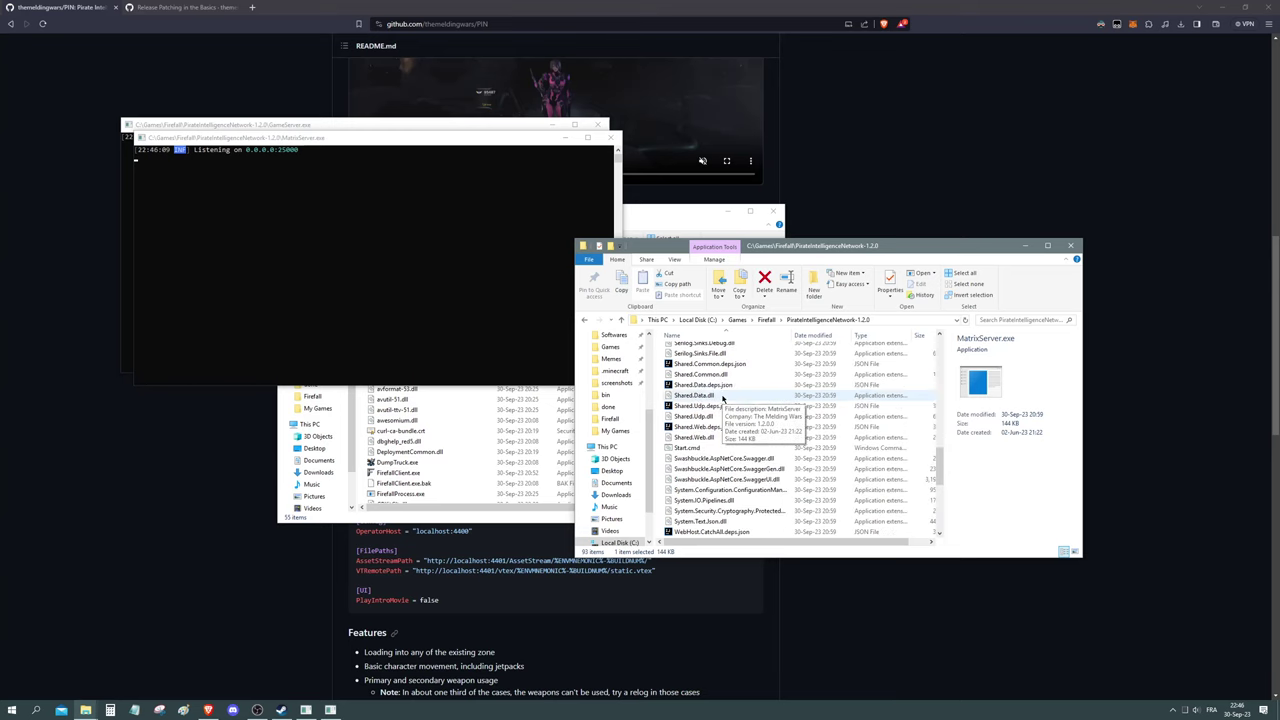
double_click(720, 522)
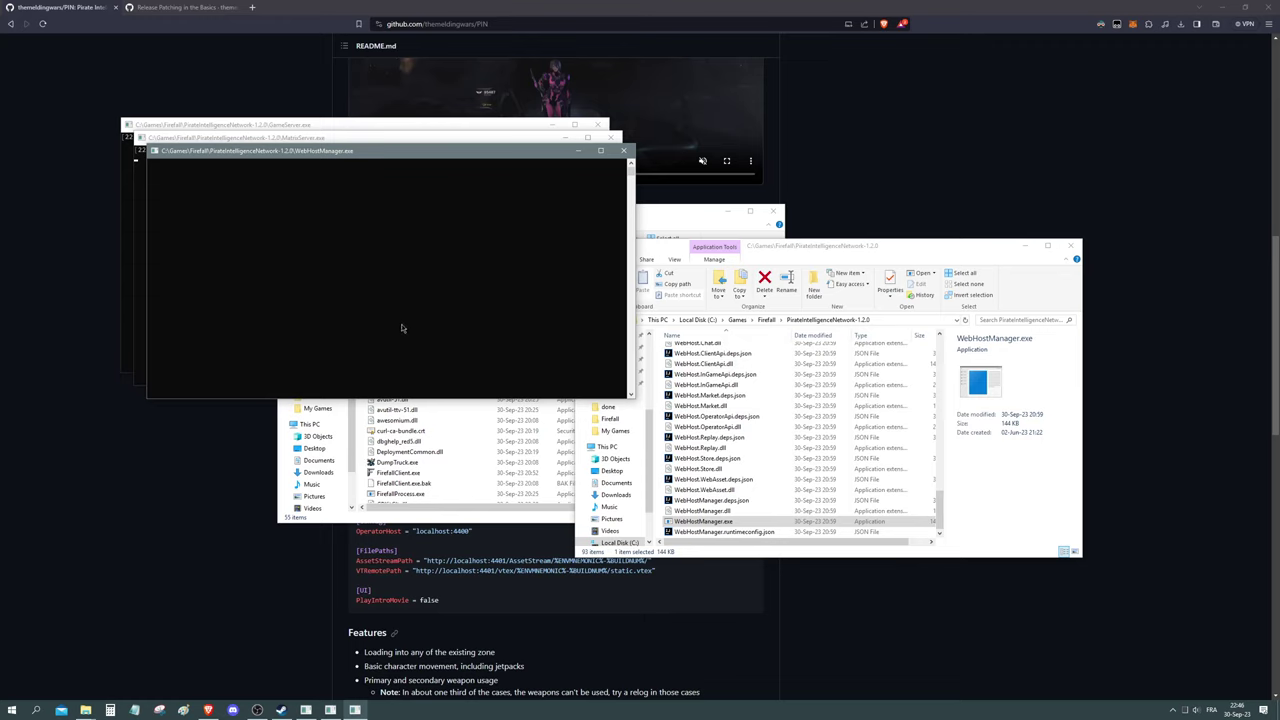
Step: Recheck the README and the PIN 1.2.0 release assets, and return to the Steam Firefall system\bin folder
left_click(235, 400)
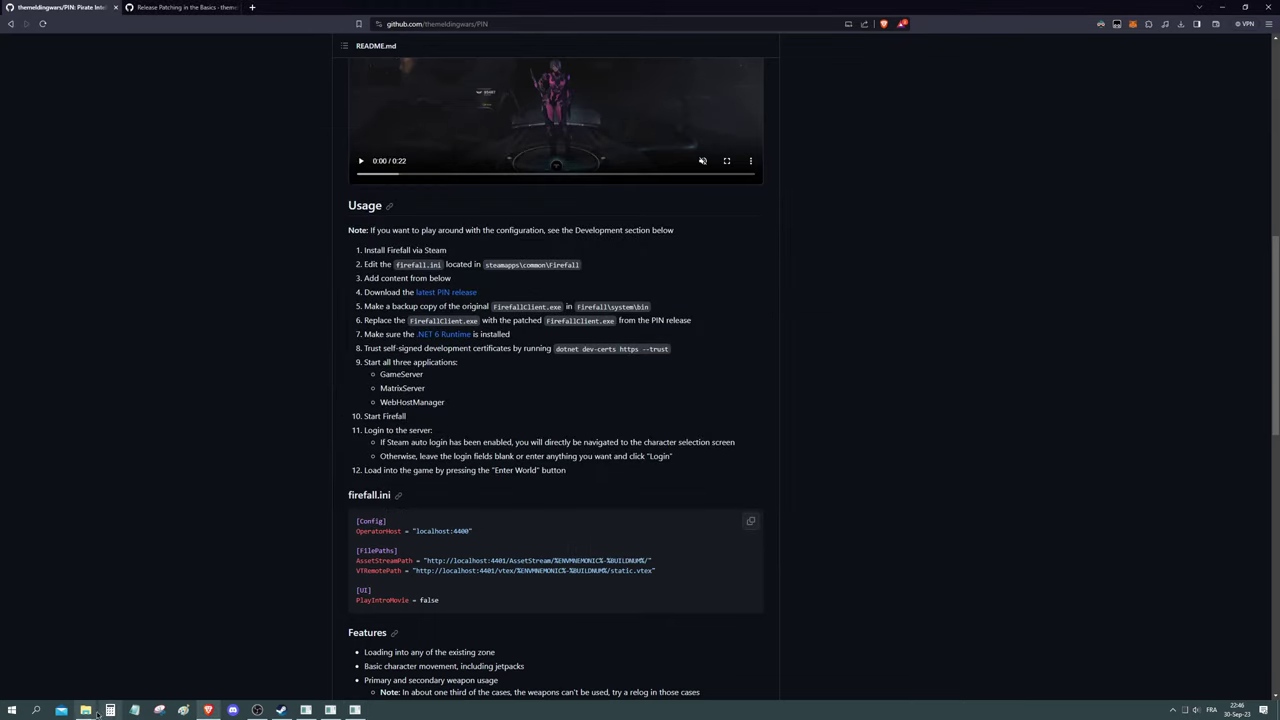
mouse_move(97, 712)
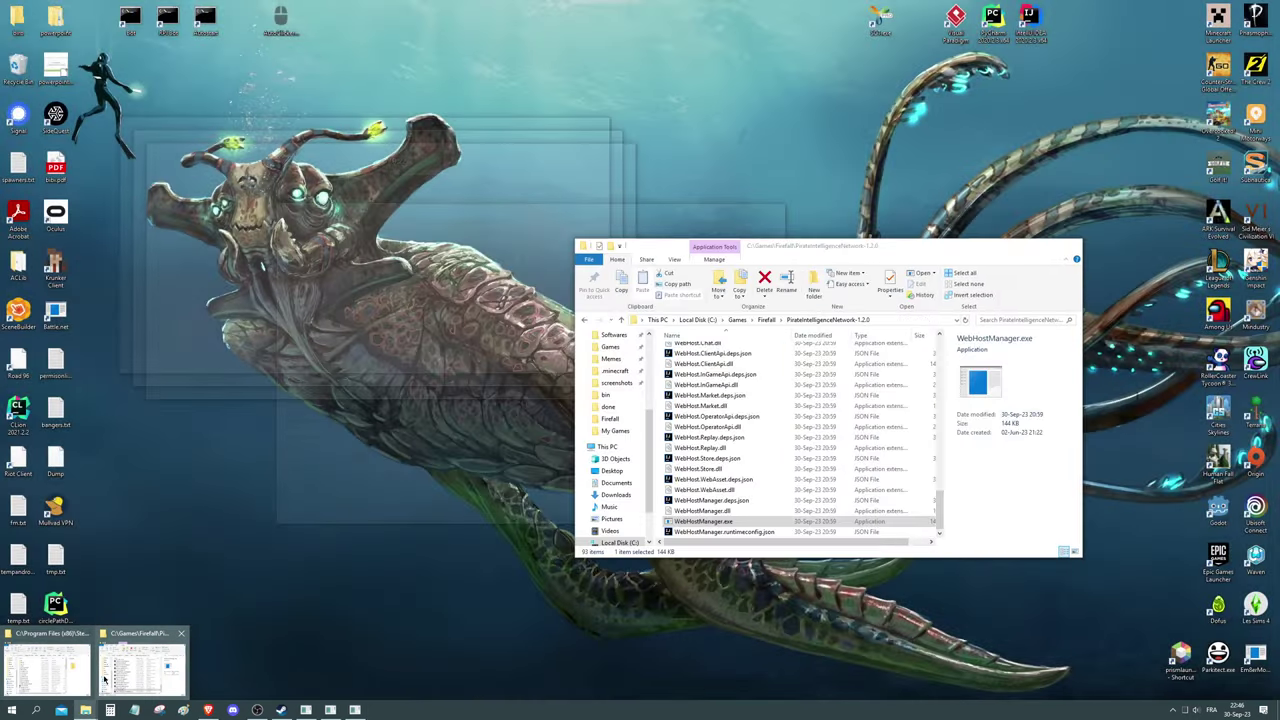
left_click(133, 656)
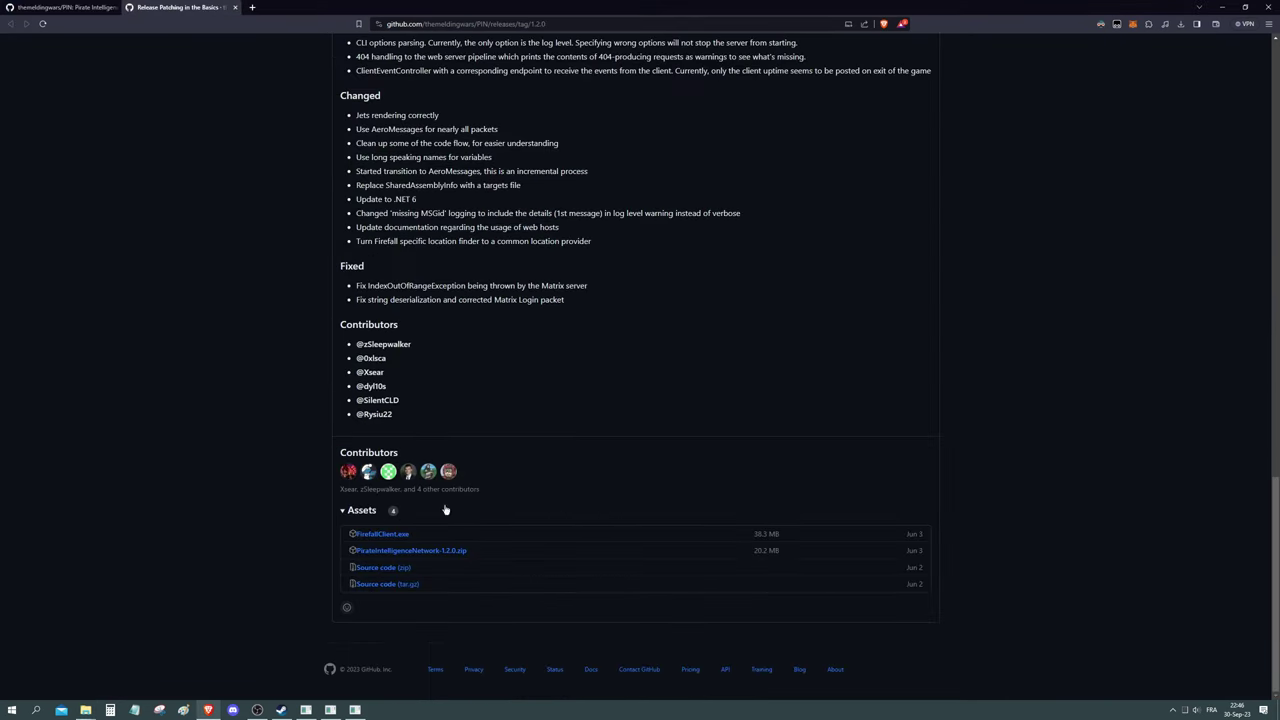
key("ctrl+Tab")
key("alt+Tab")
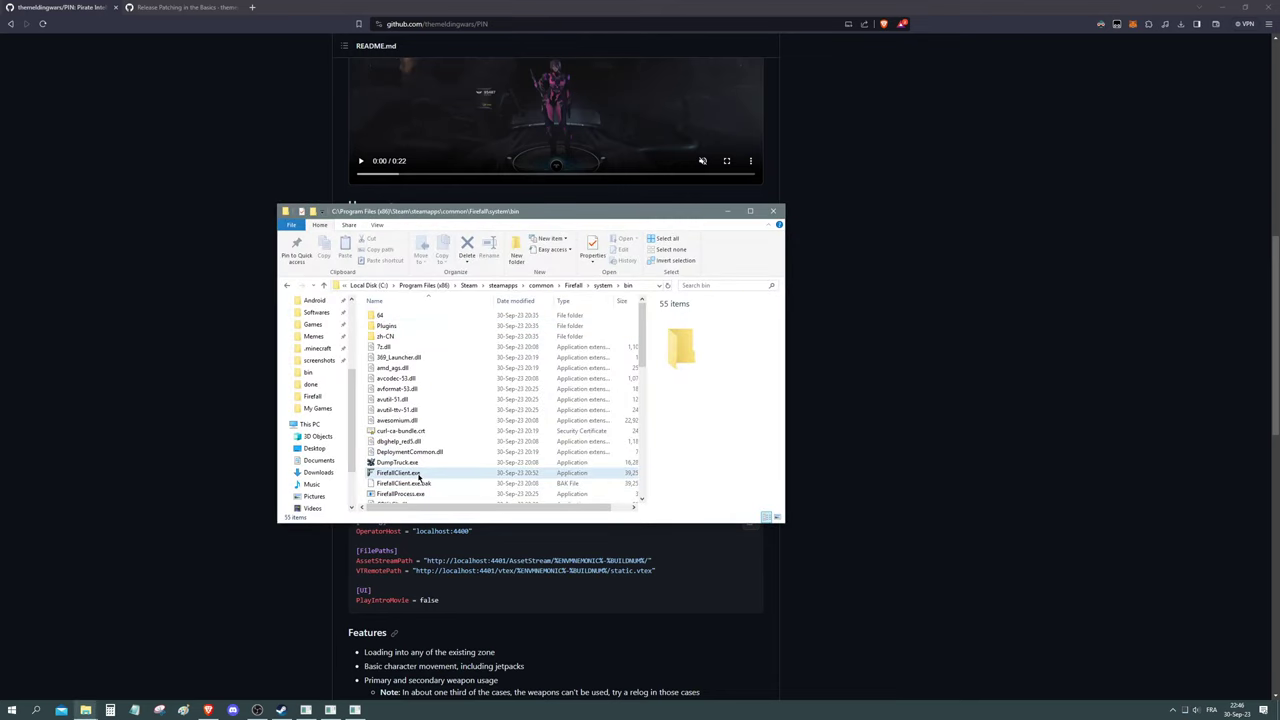
Step: Launch FirefallClient.exe from the Firefall system\bin folder and log in with the remembered account credentials
left_click(425, 474)
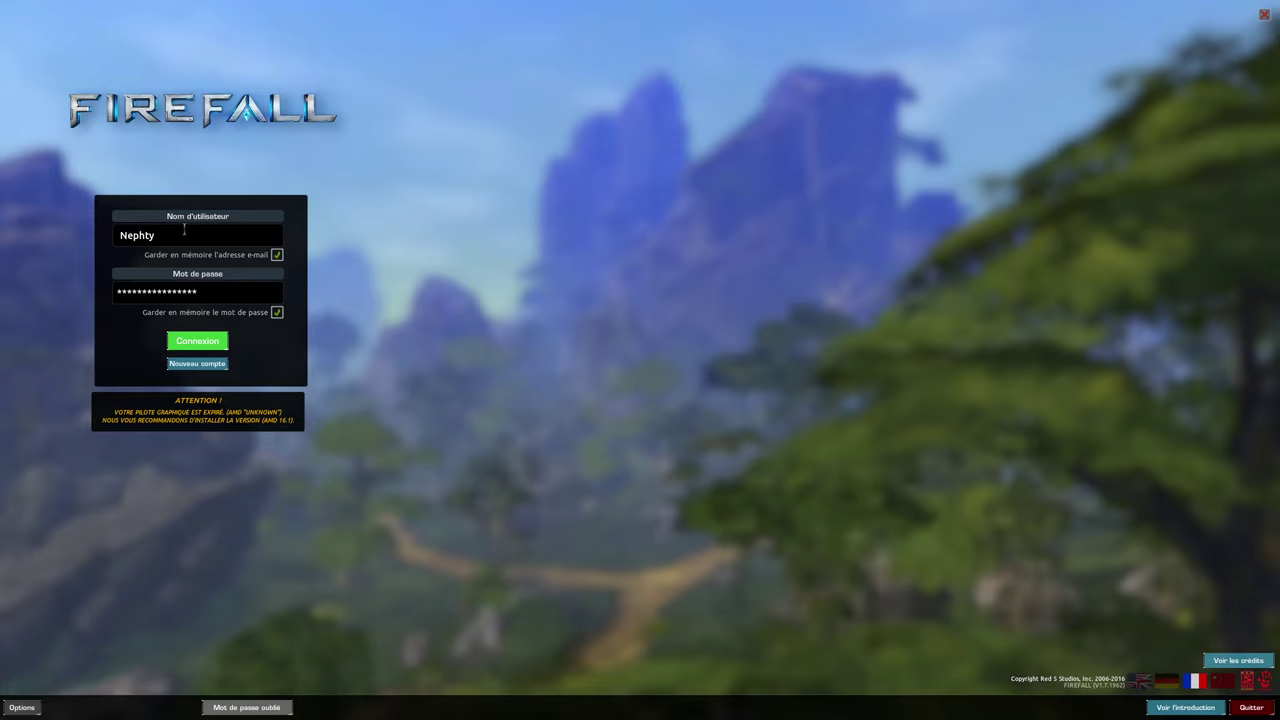
left_click(214, 347)
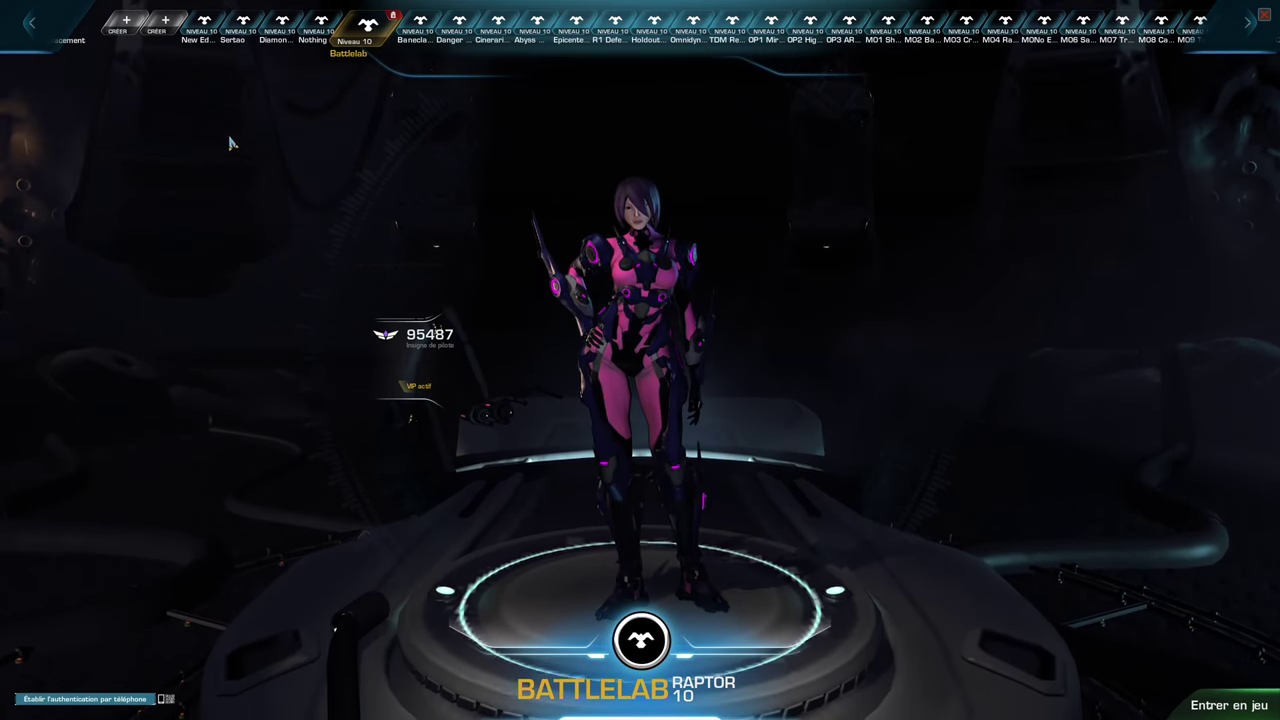
Step: Browse the zone entries on the character selection screen and enter the game in the Épicentre zone
left_click(490, 25)
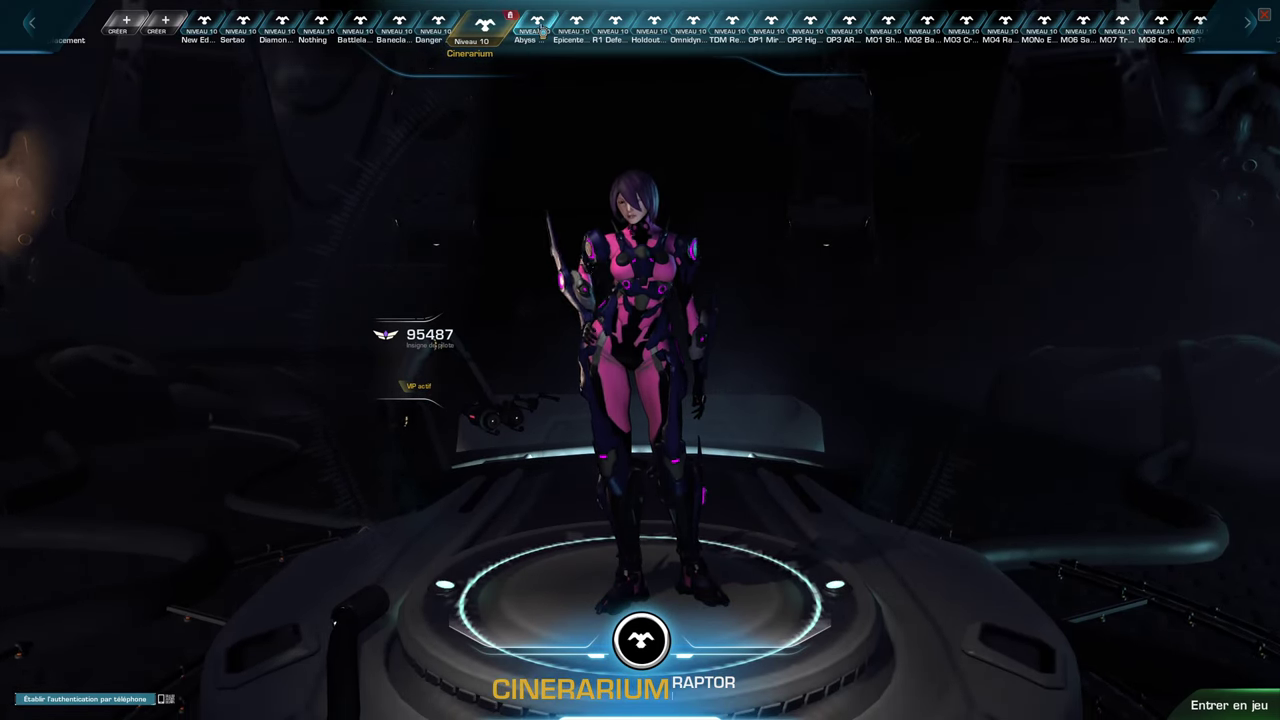
left_click(564, 28)
left_click(566, 28)
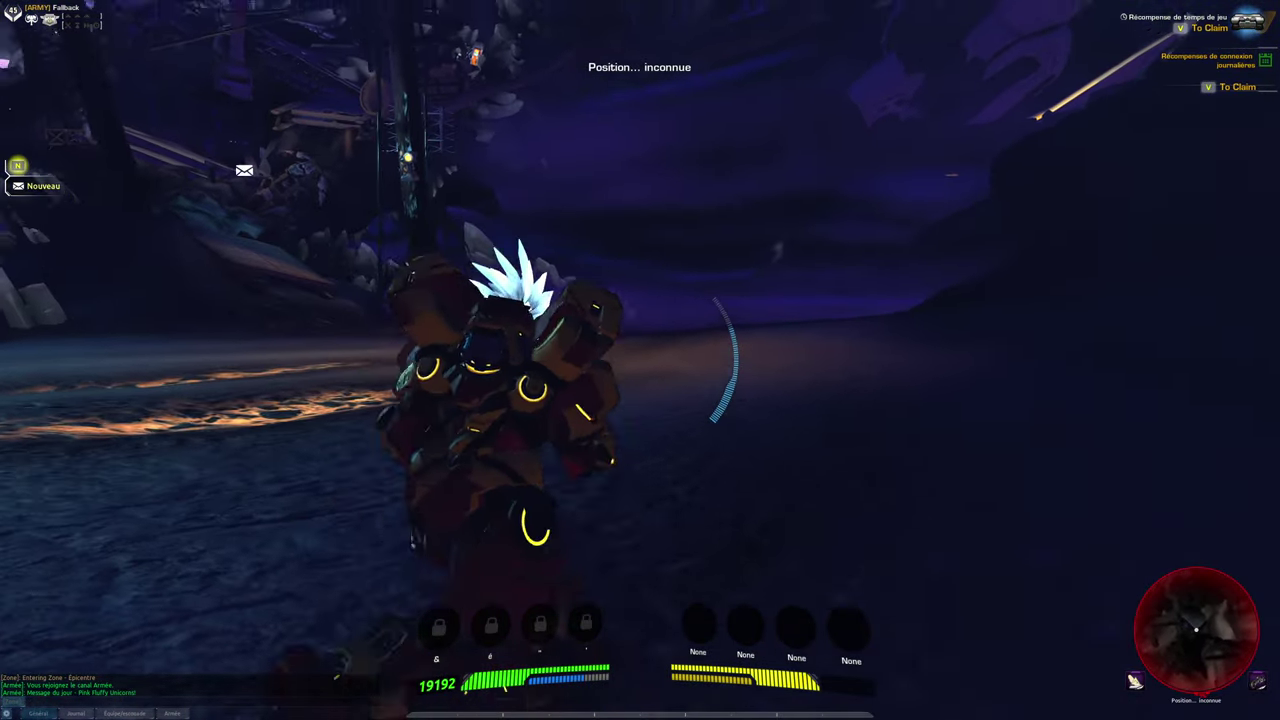
Step: Run and jetpack the character across the ground and raised platforms of the Épicentre zone to test movement
key("w")
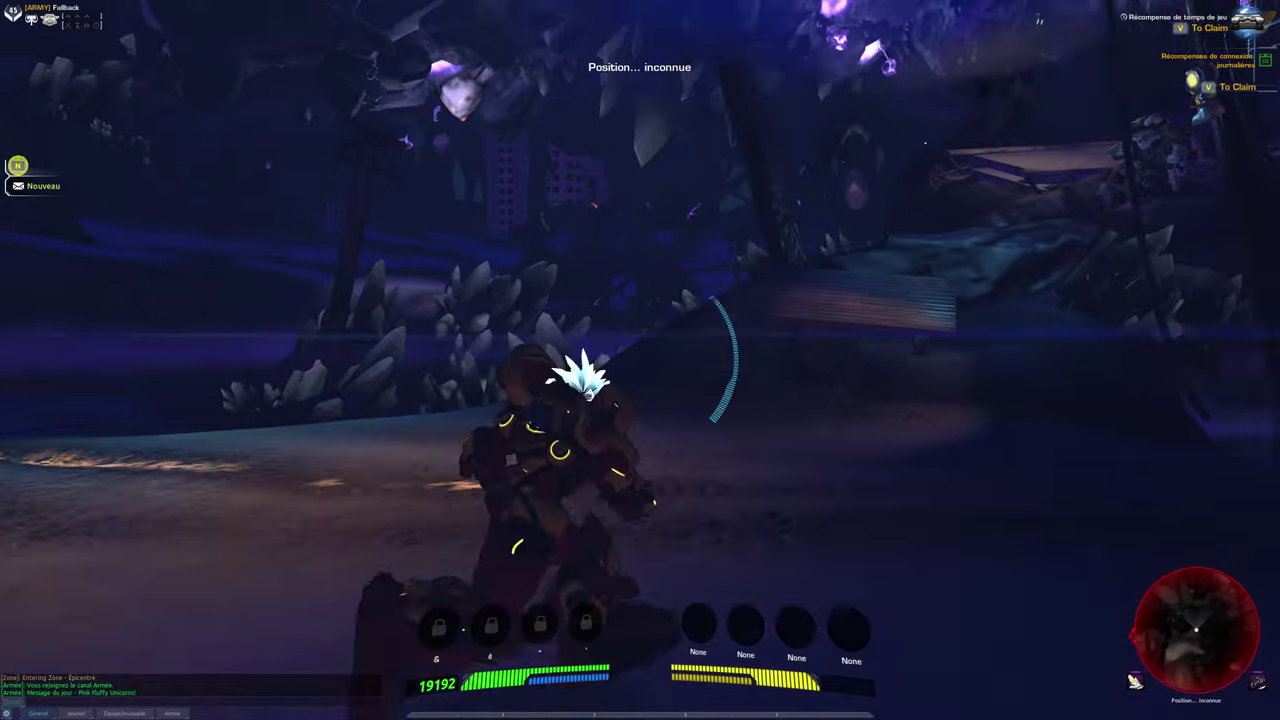
key("w")
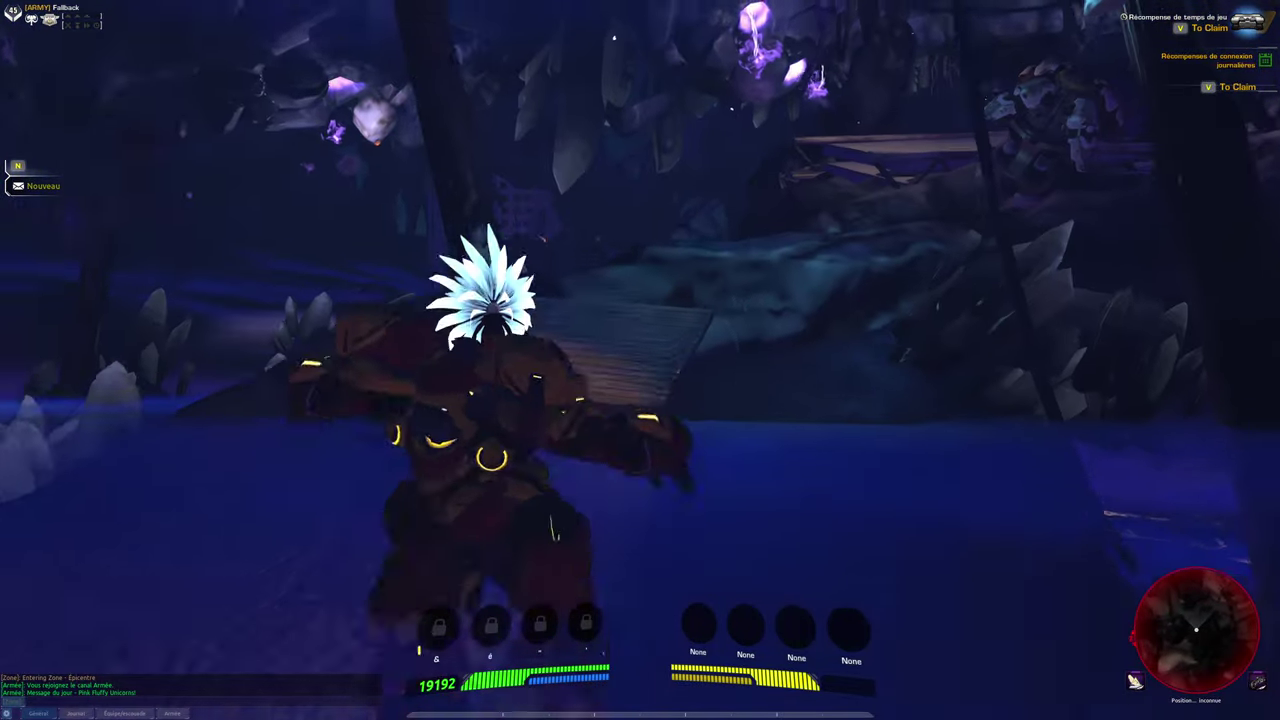
key("w")
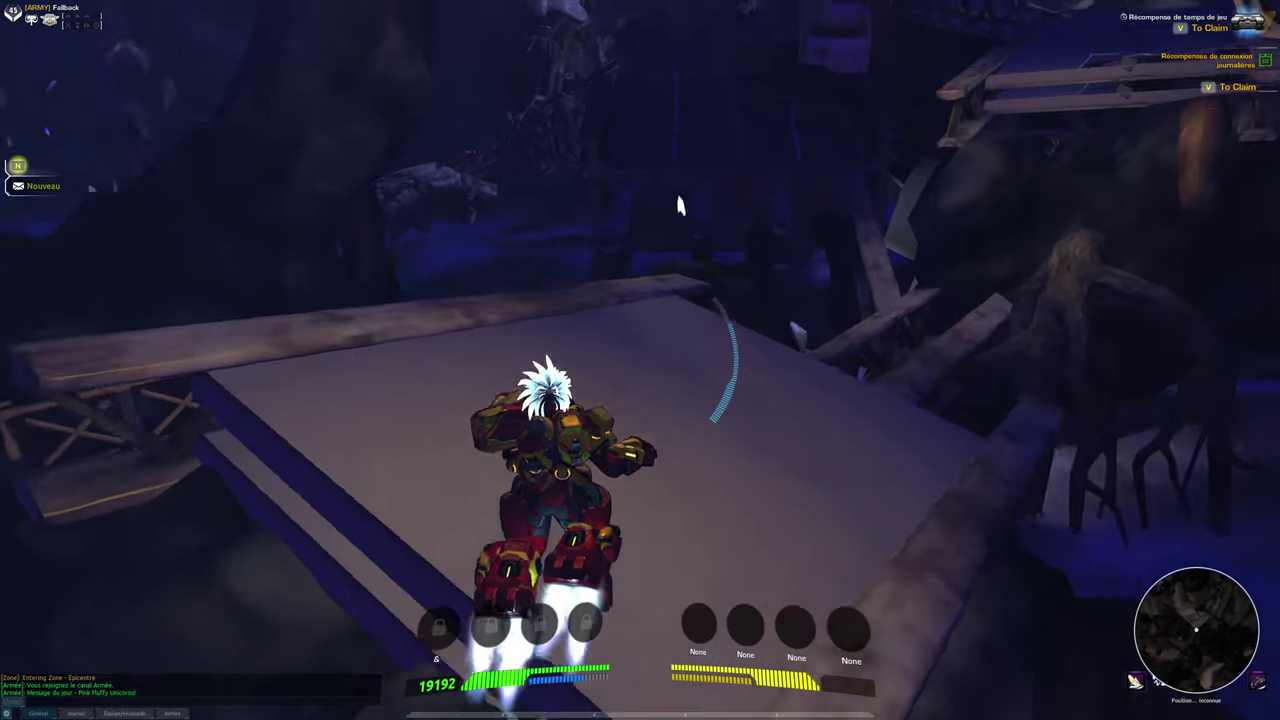
key("w")
key("space")
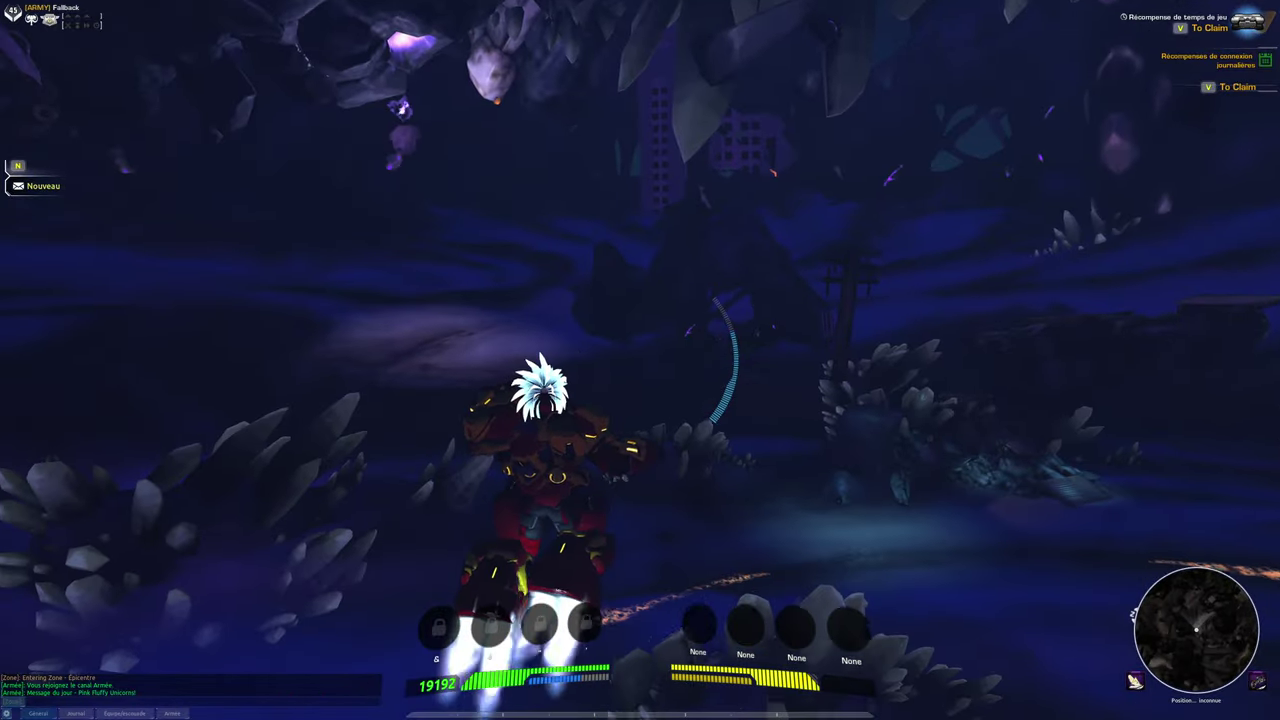
key("w")
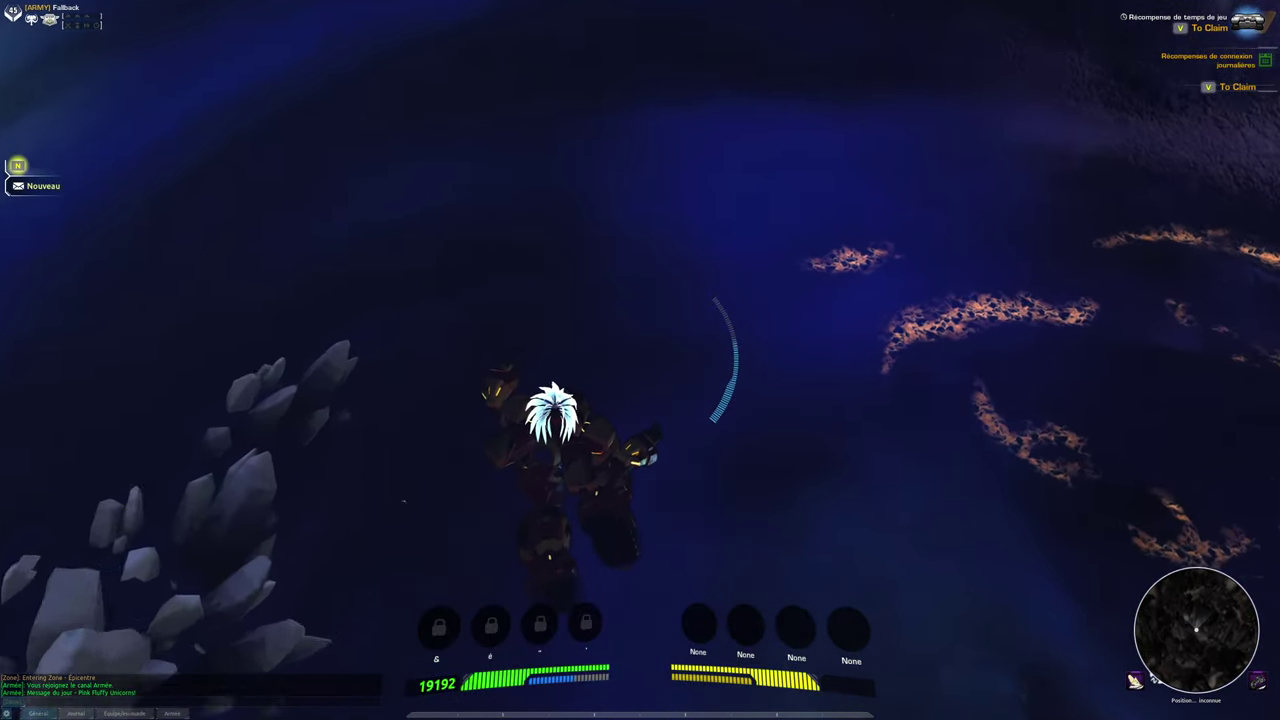
key("w")
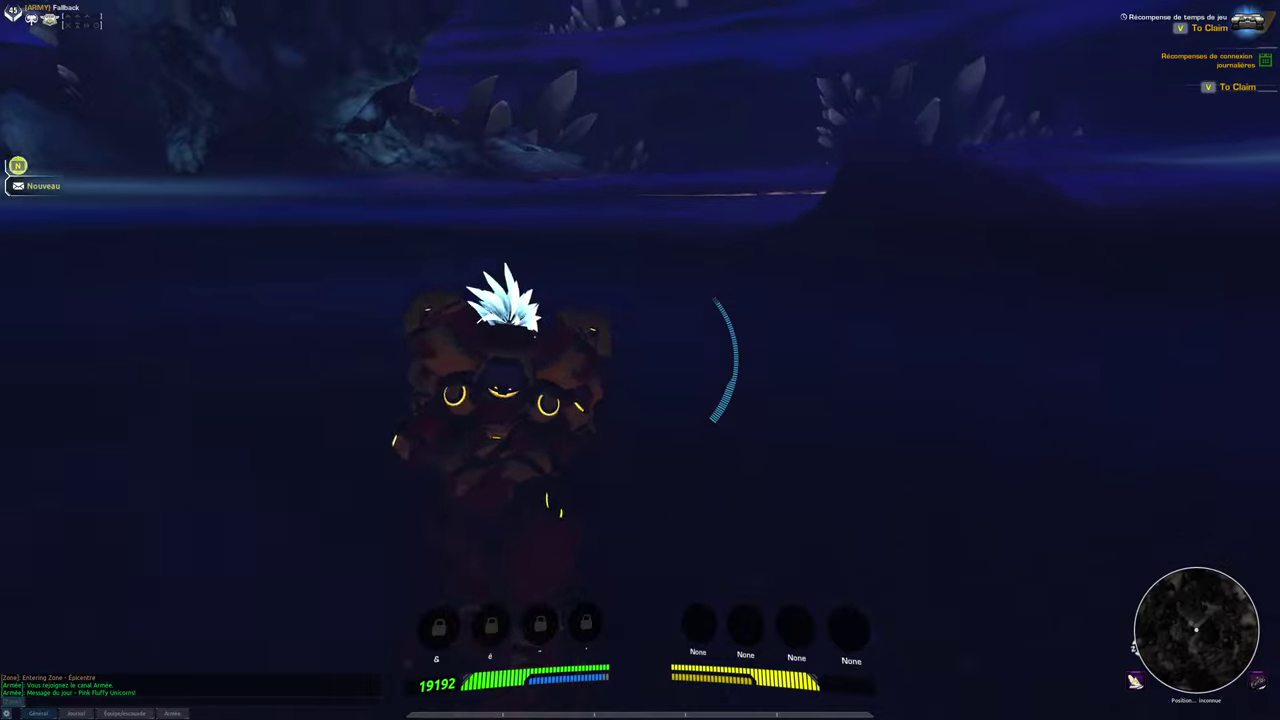
key("w")
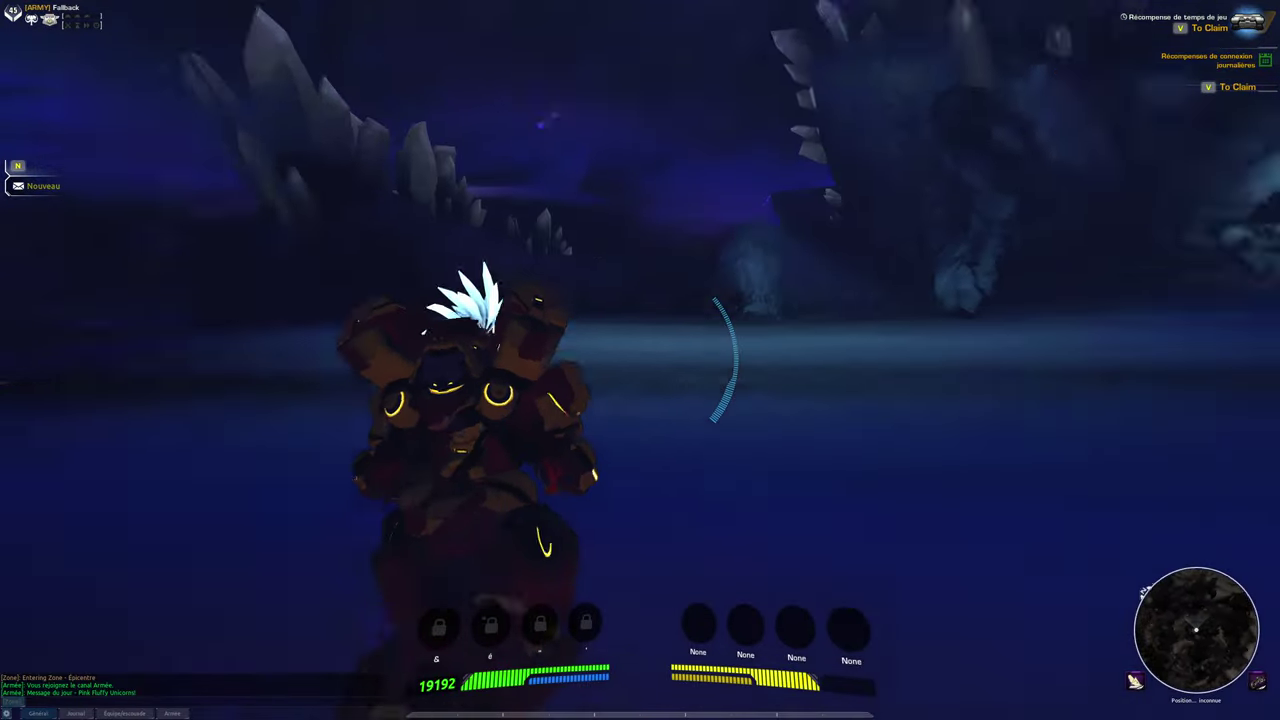
key("w")
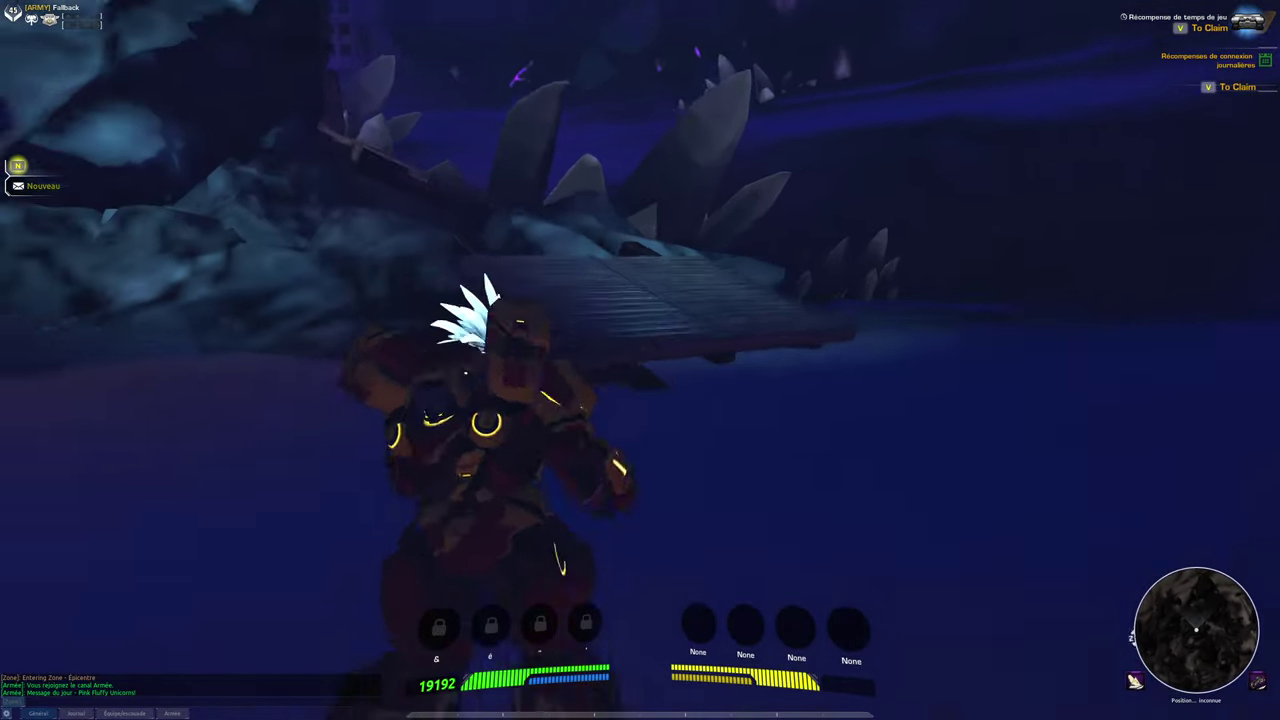
key("space")
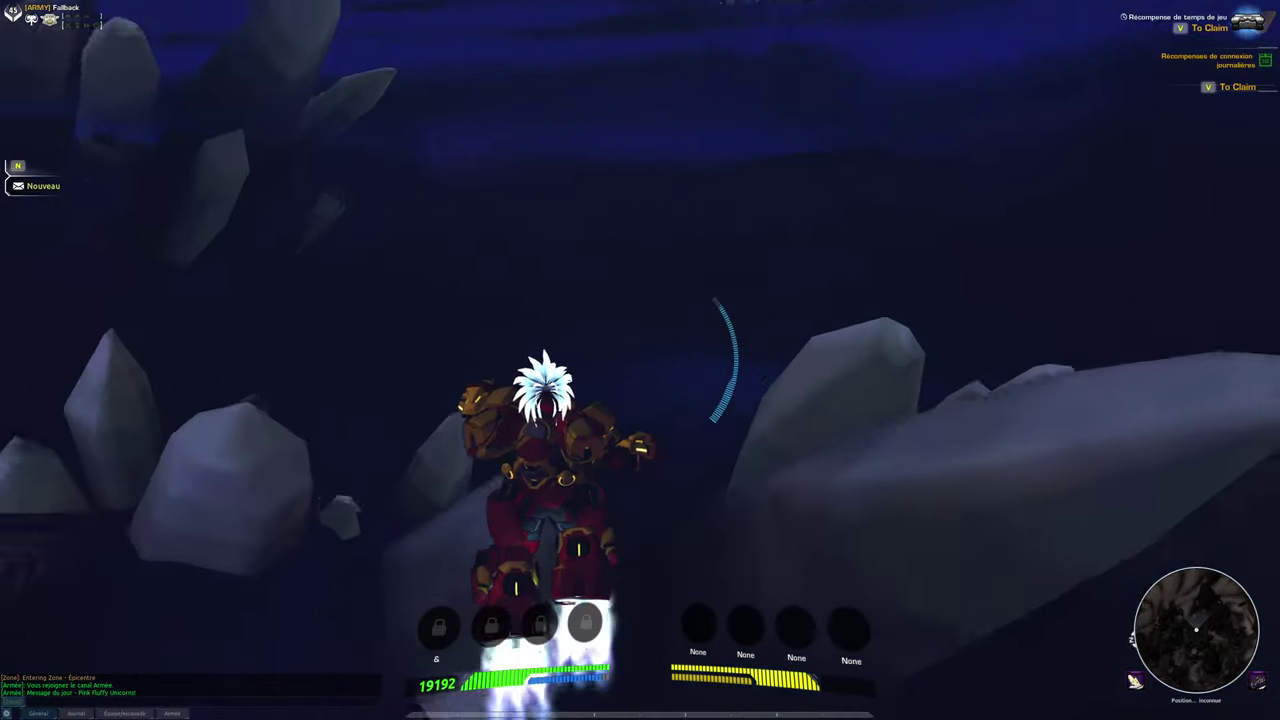
key("w")
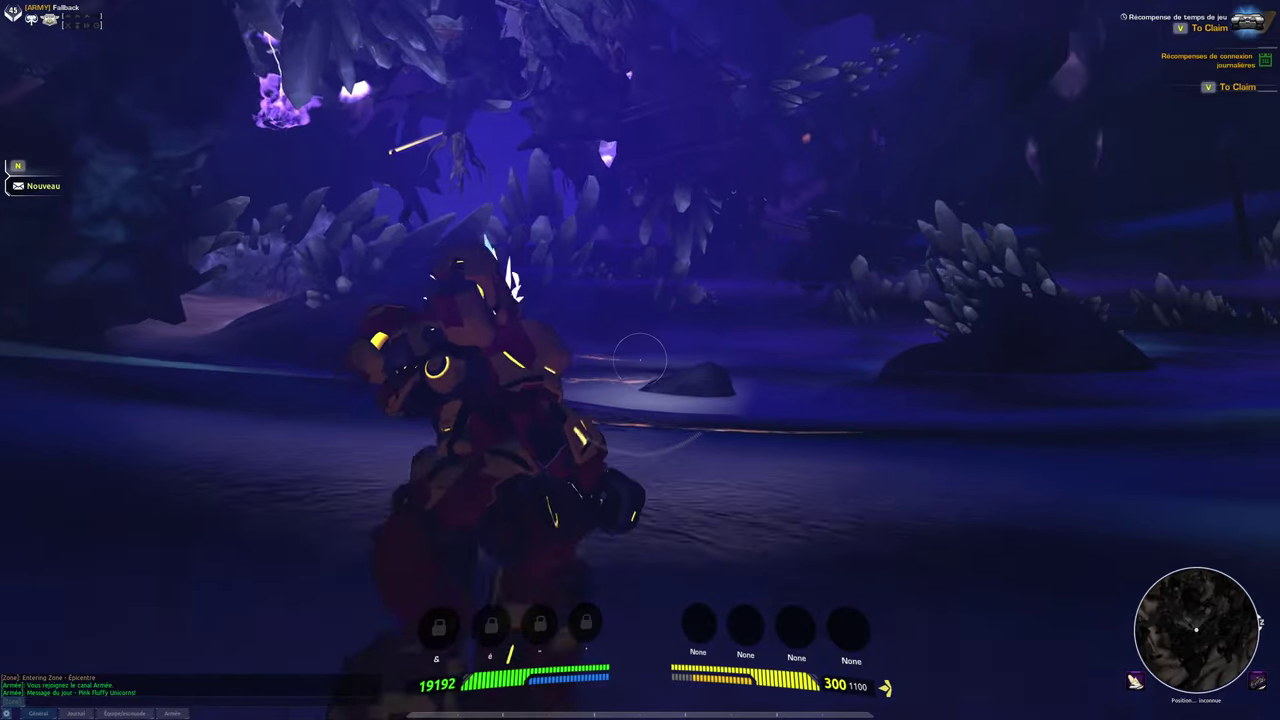
Step: Test the equipped weapon by firing it and aiming down its sights
left_click(640, 360)
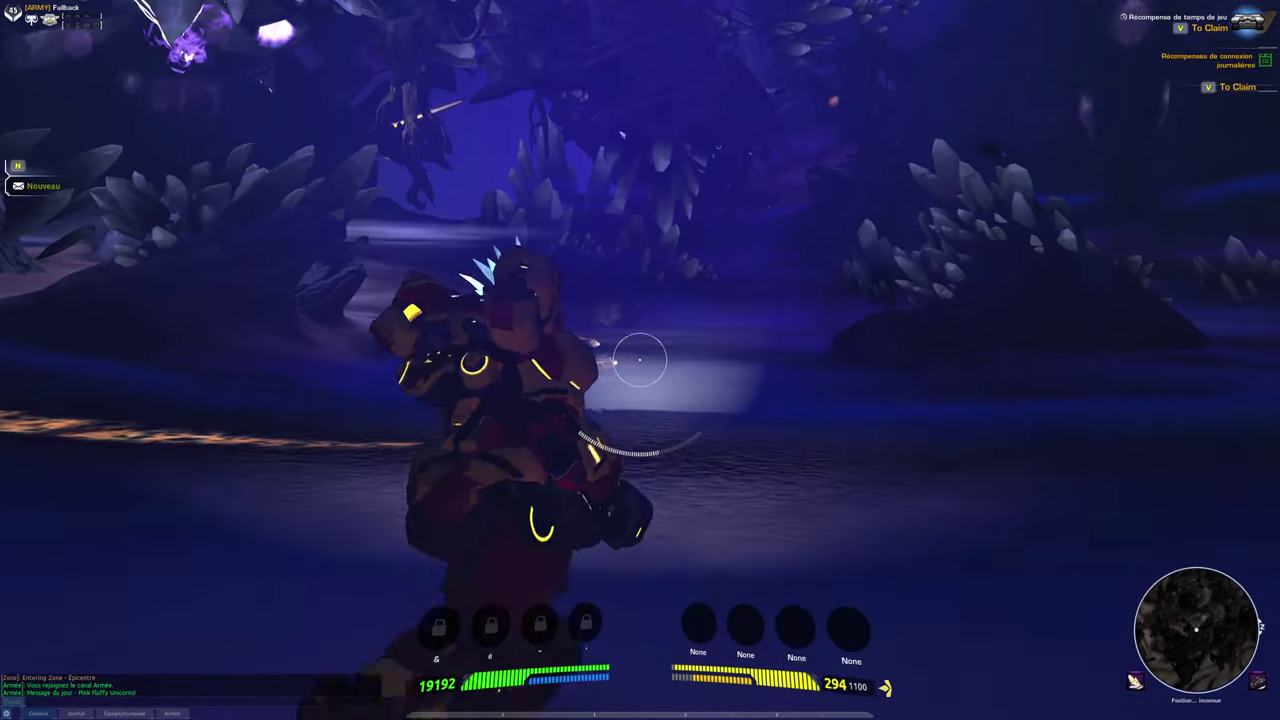
right_click(640, 360)
left_click(640, 360)
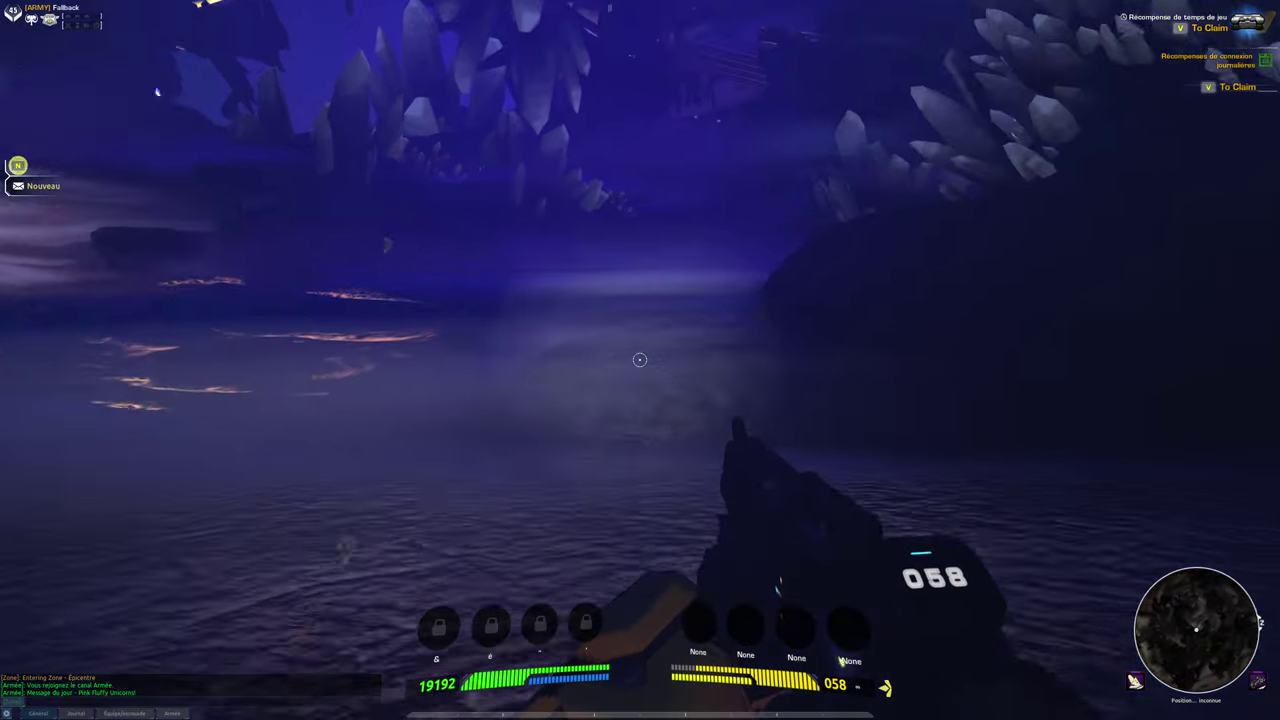
right_click(640, 360)
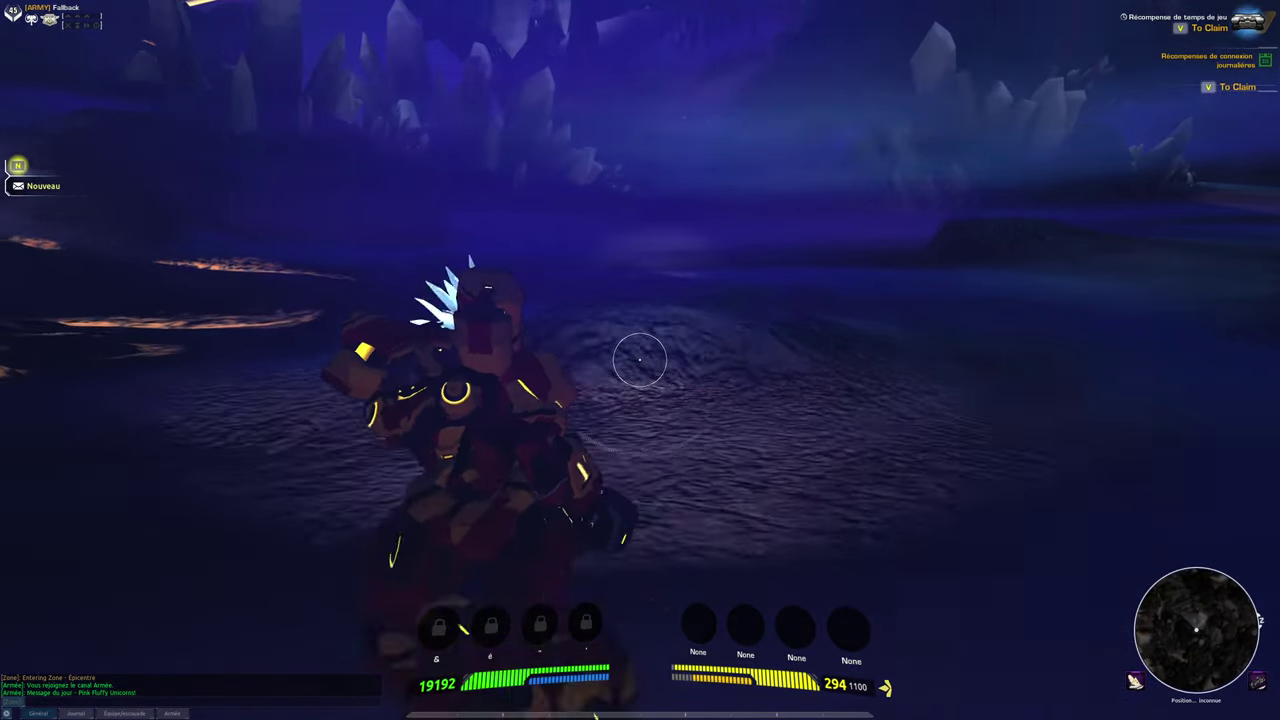
Step: Check the character overview, and look up the Interface keyboard shortcuts in the game options
key("c")
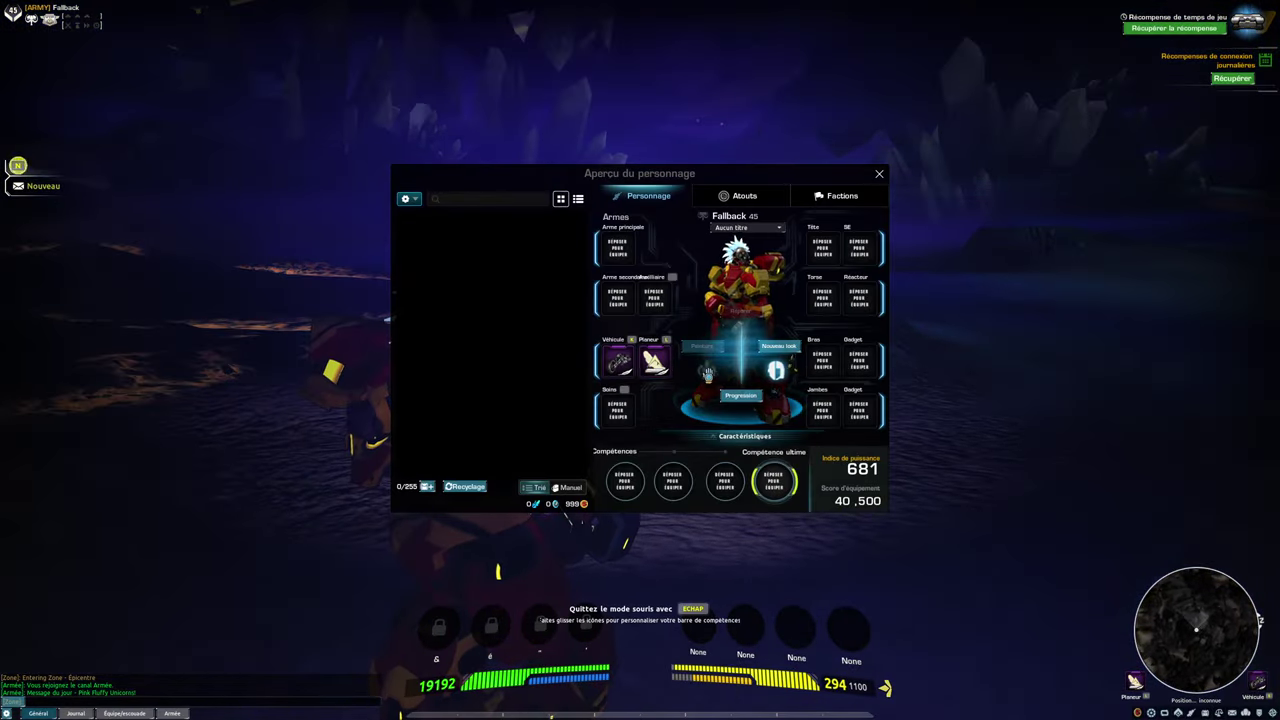
key("c")
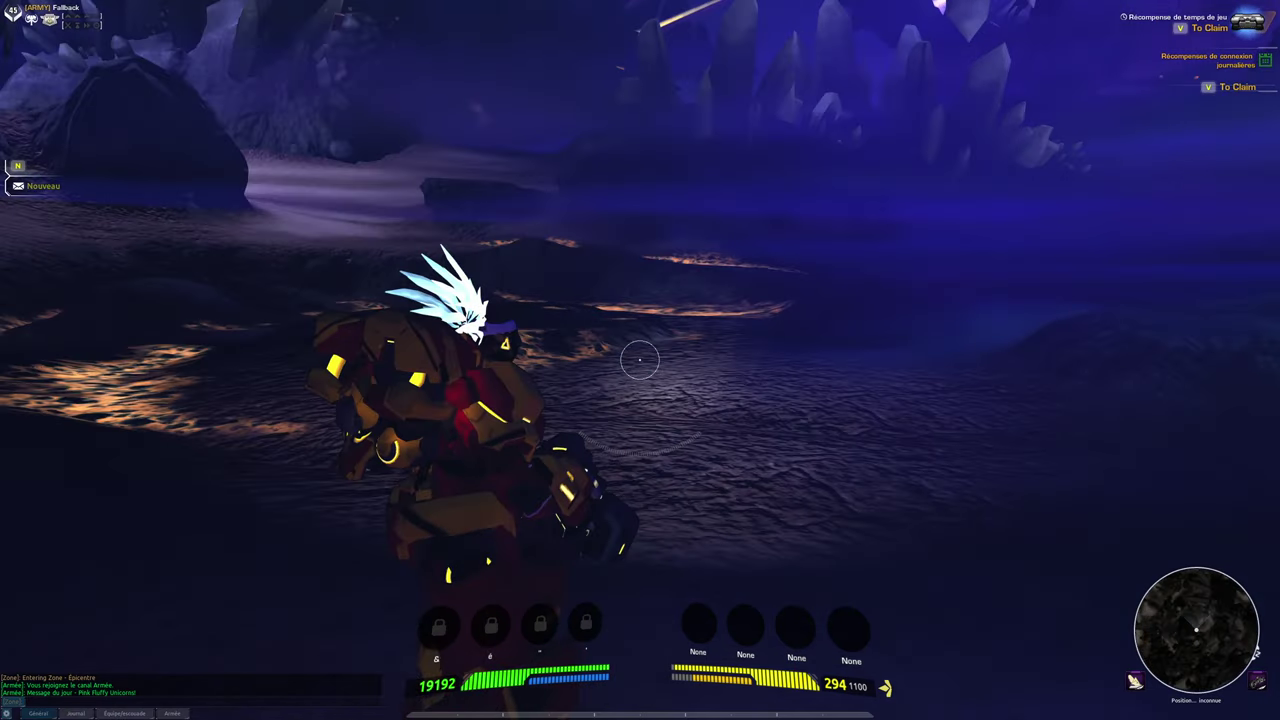
key("Escape")
left_click(643, 356)
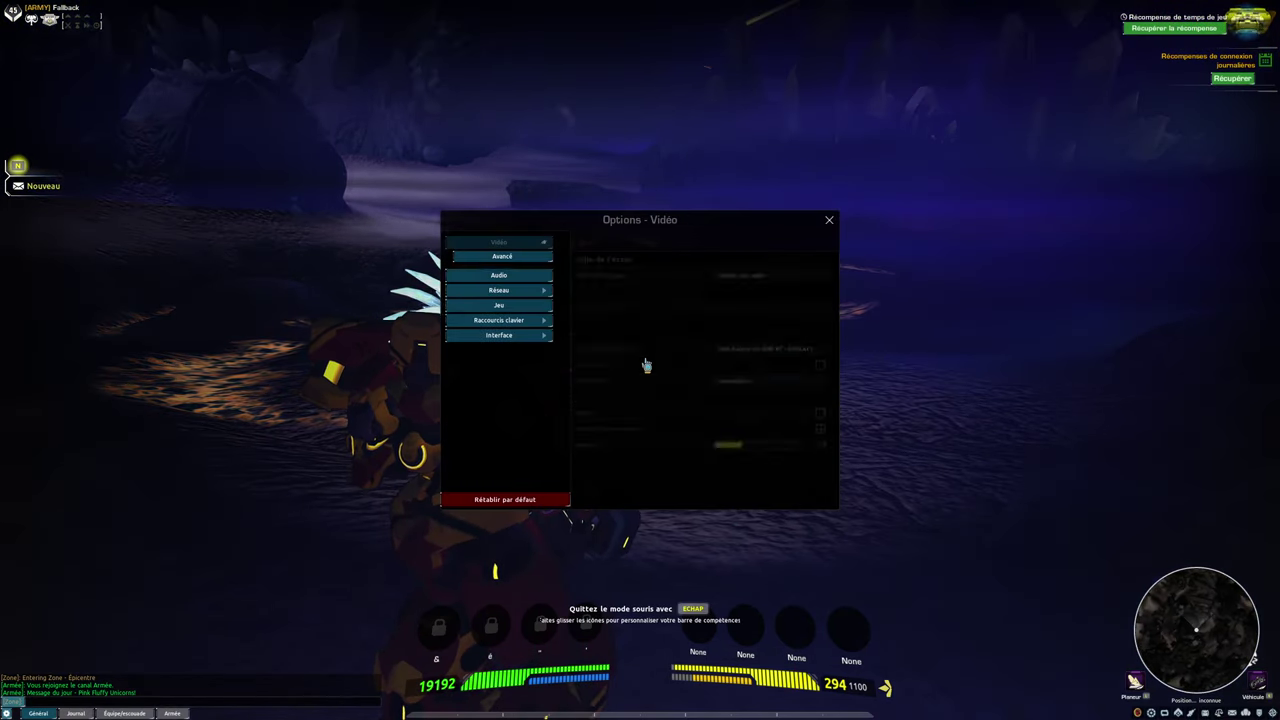
left_click(498, 328)
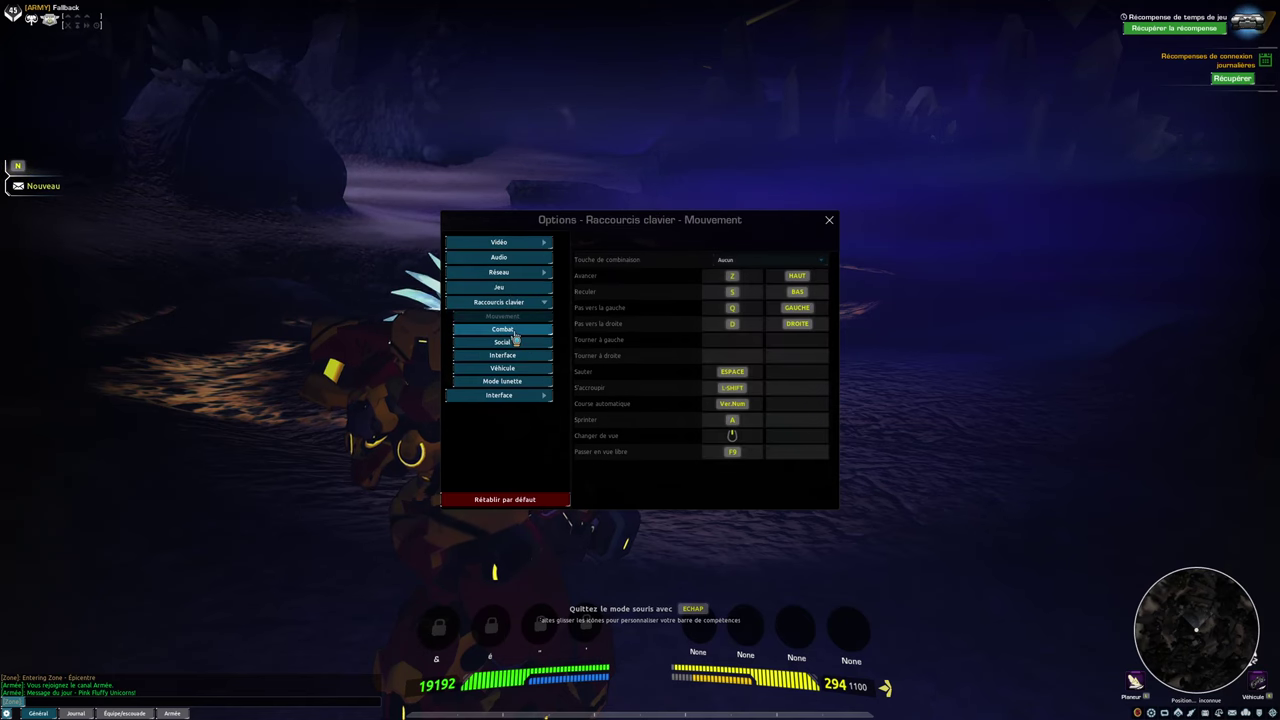
left_click(504, 355)
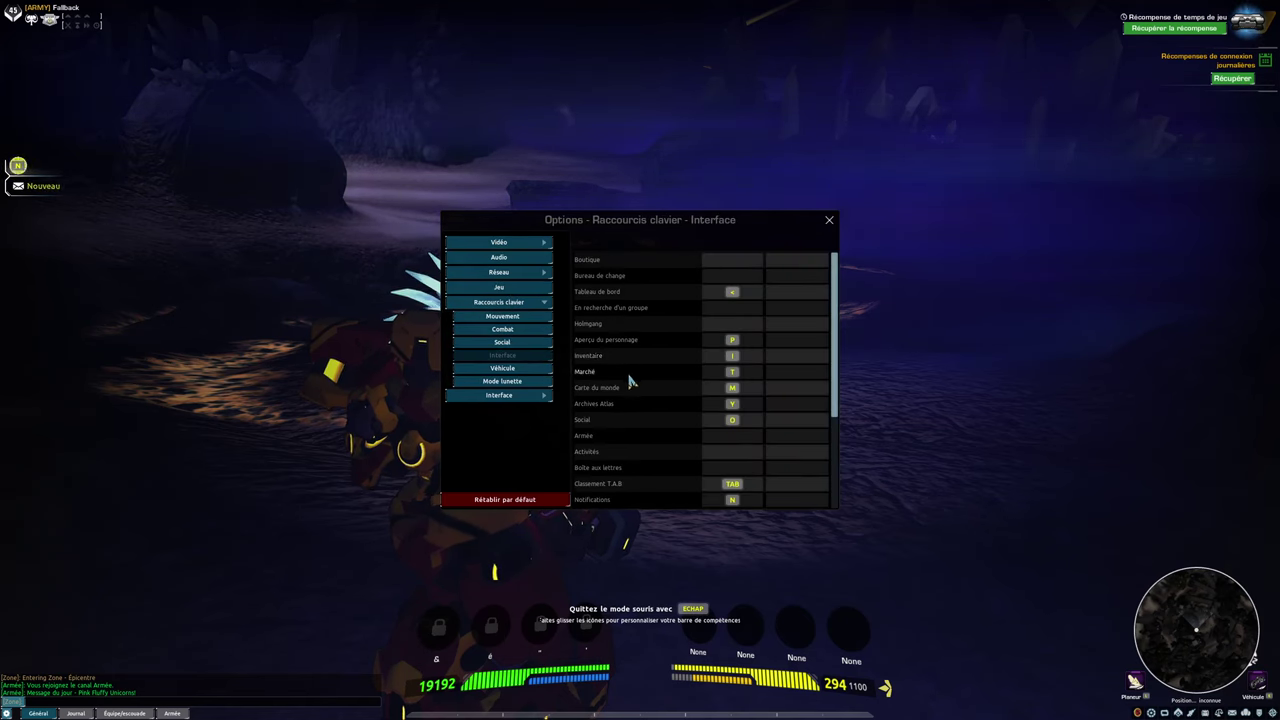
key("Escape")
Step: View the world map of the Épicentre region and read the Happy Valentine's Day! message in the mailbox
key("m")
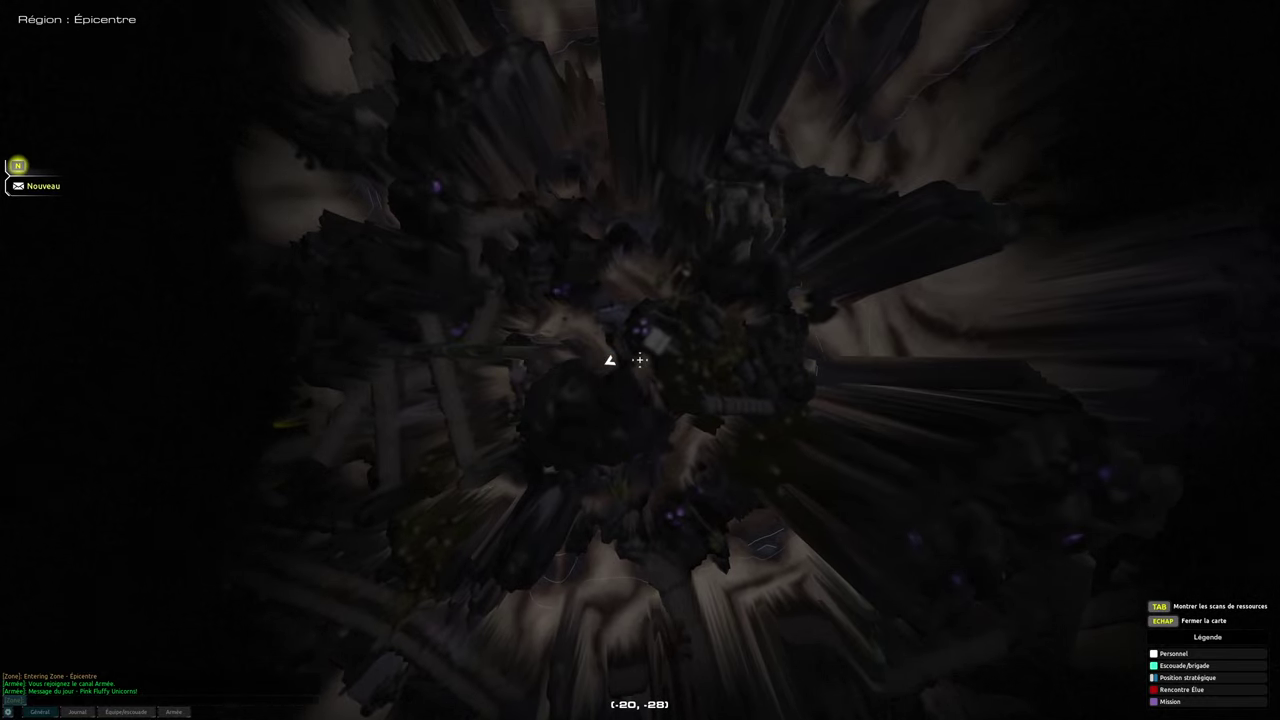
key("Escape")
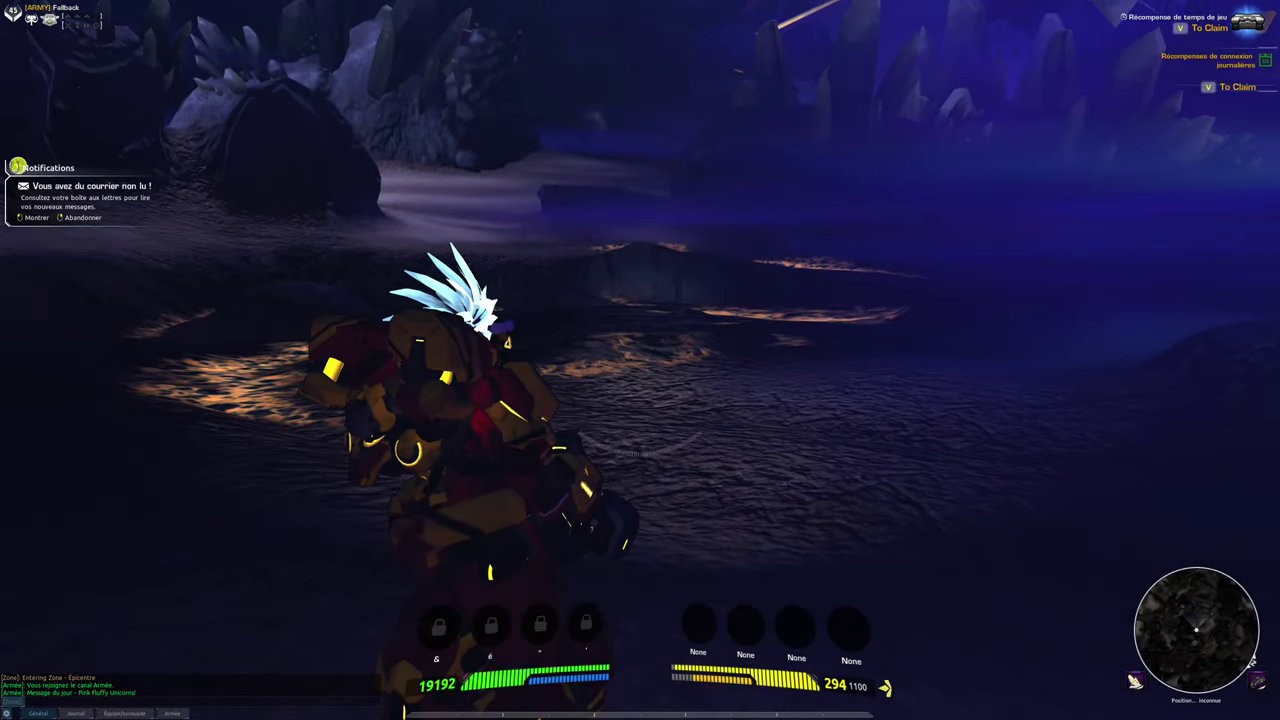
key("y")
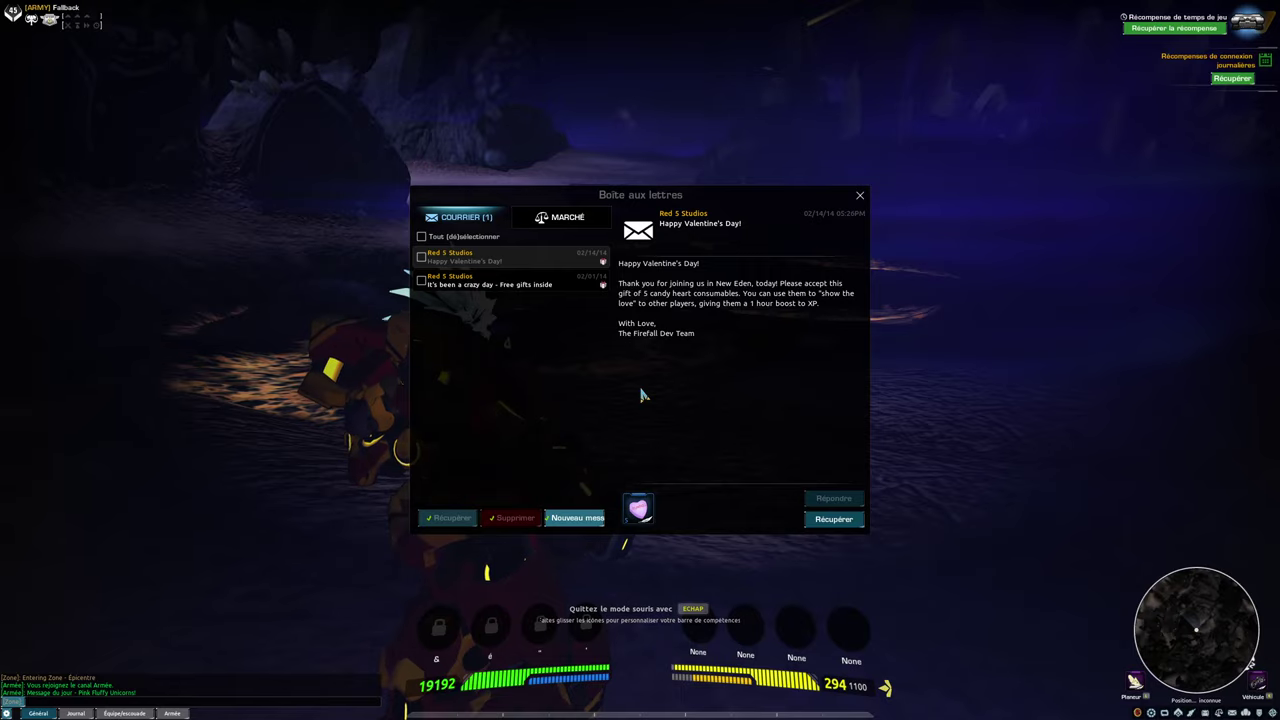
key("Escape")
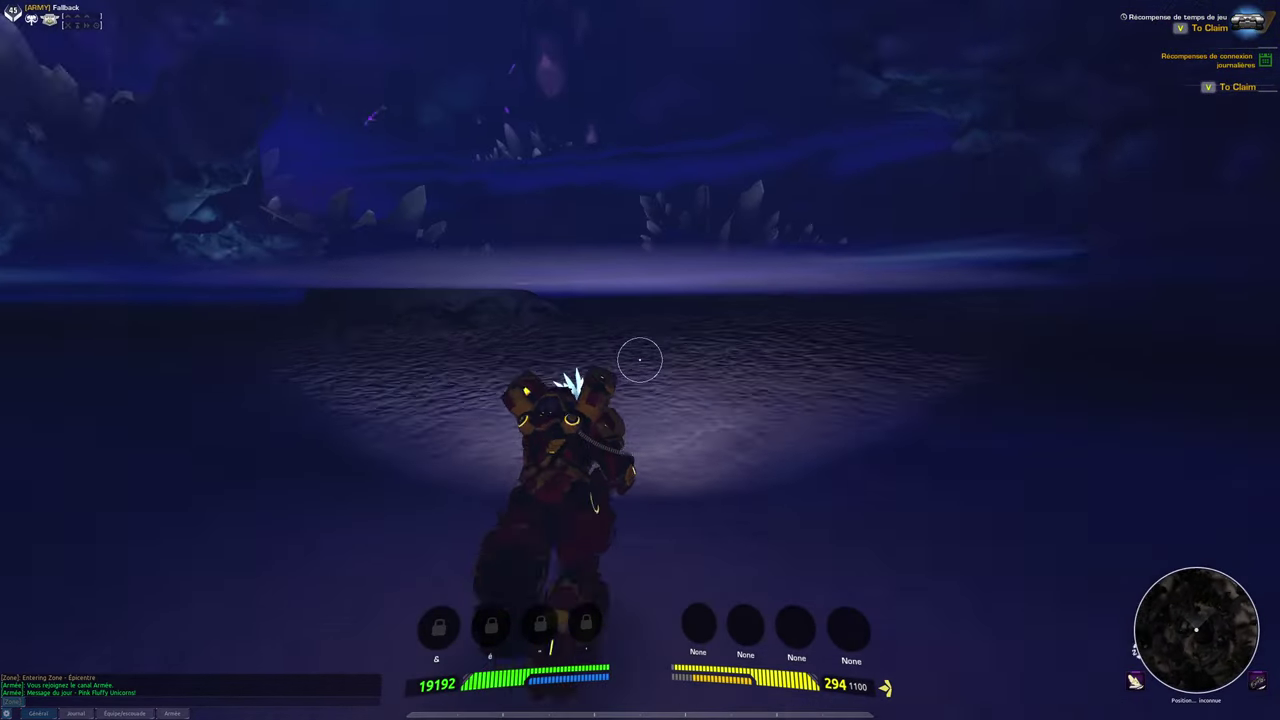
Step: Jump and jetpack over the wooden platforms and crystal outcrops, firing the weapon while airborne
key("space")
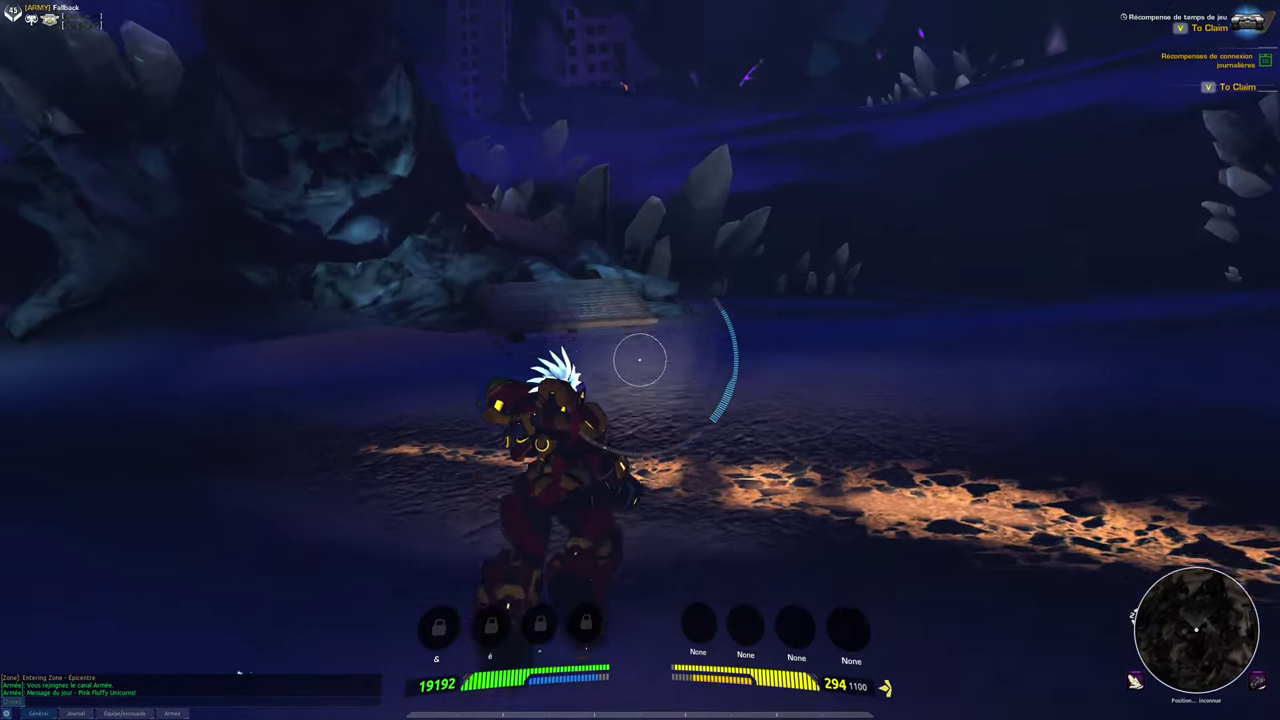
key("w")
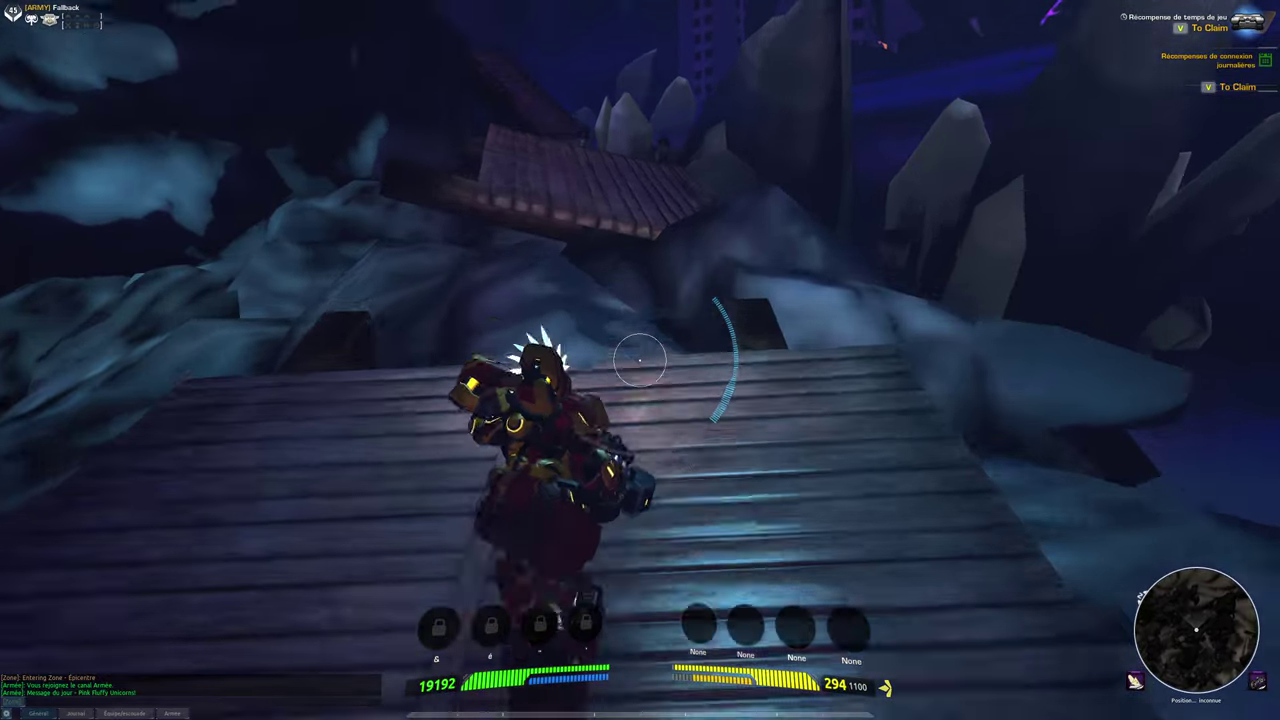
key("w")
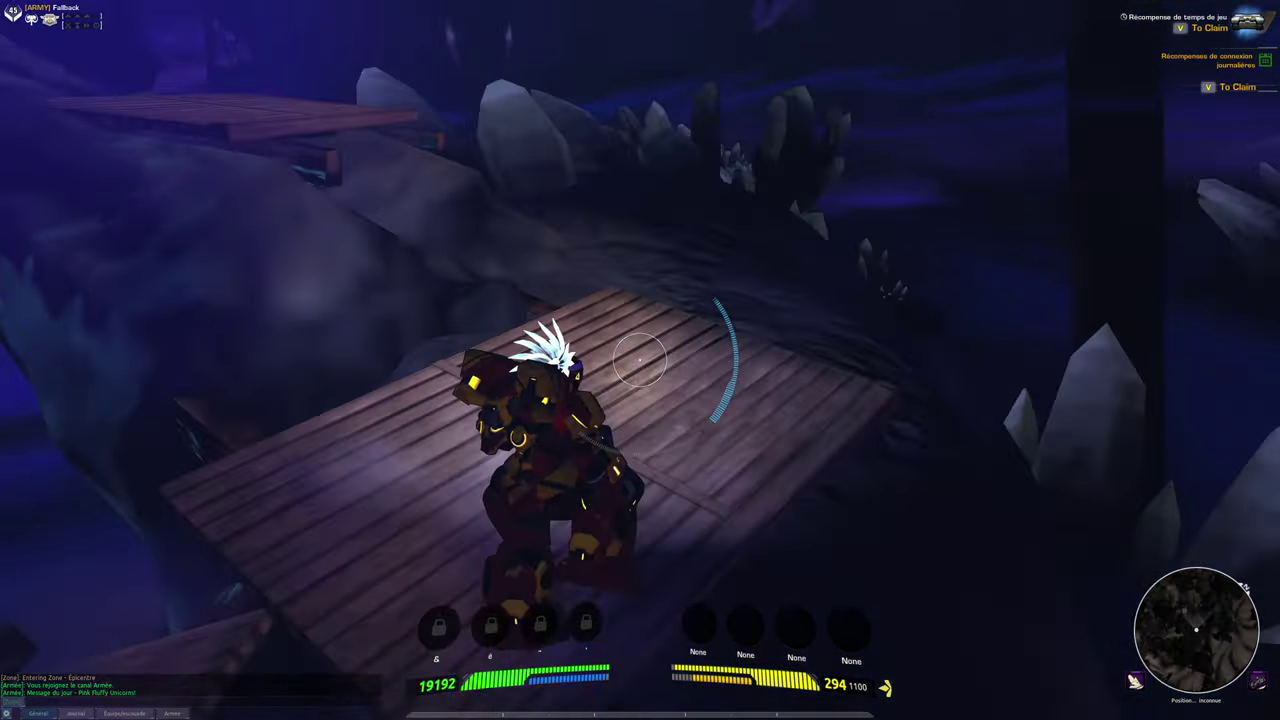
key("space")
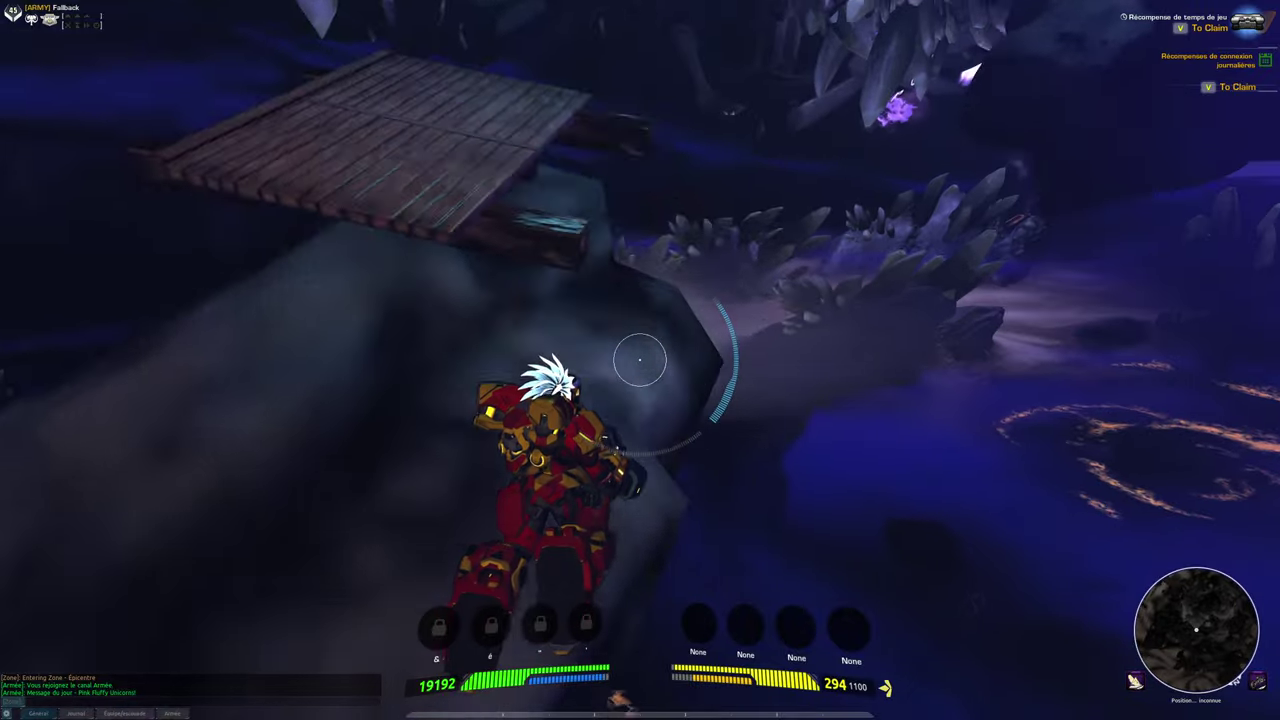
key("w")
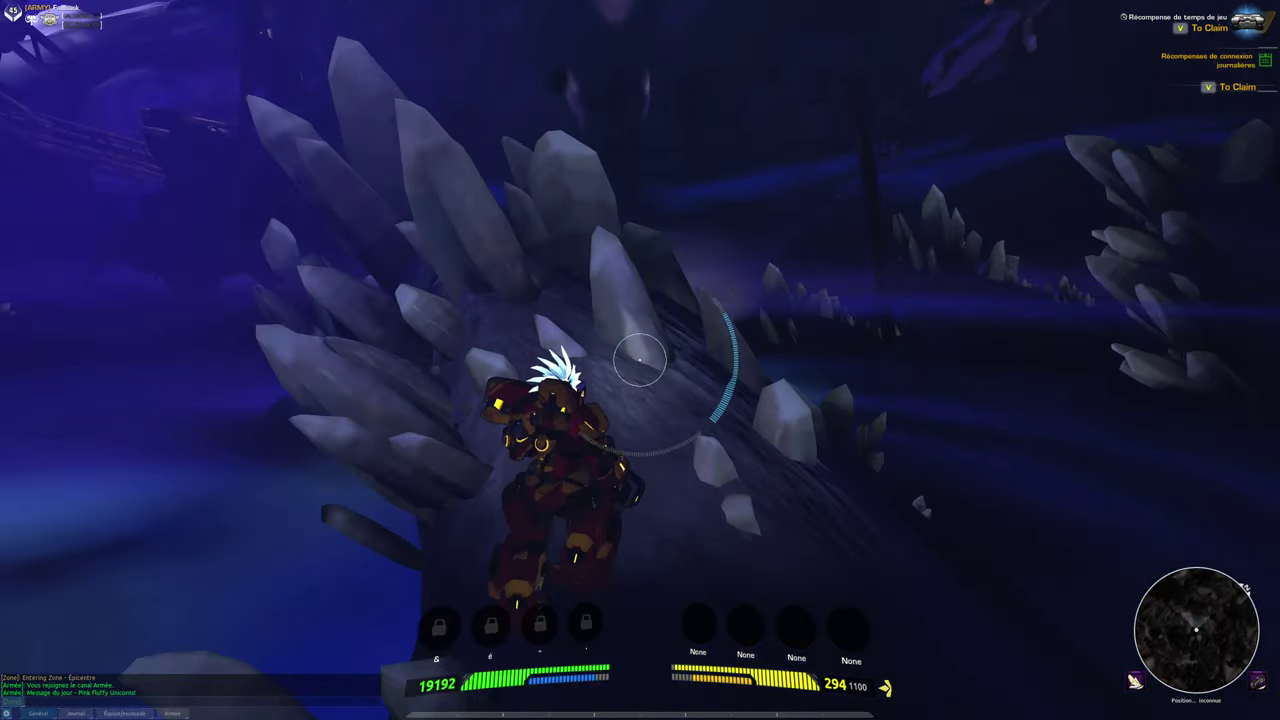
key("space")
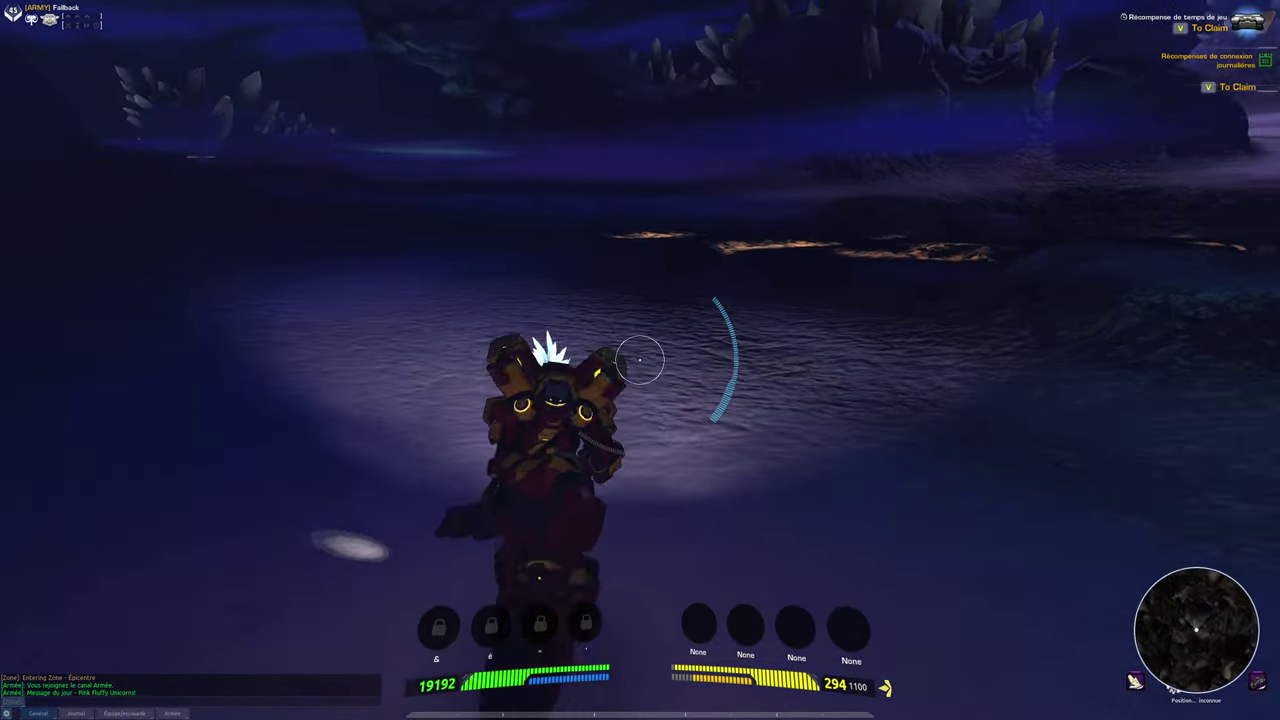
key("space")
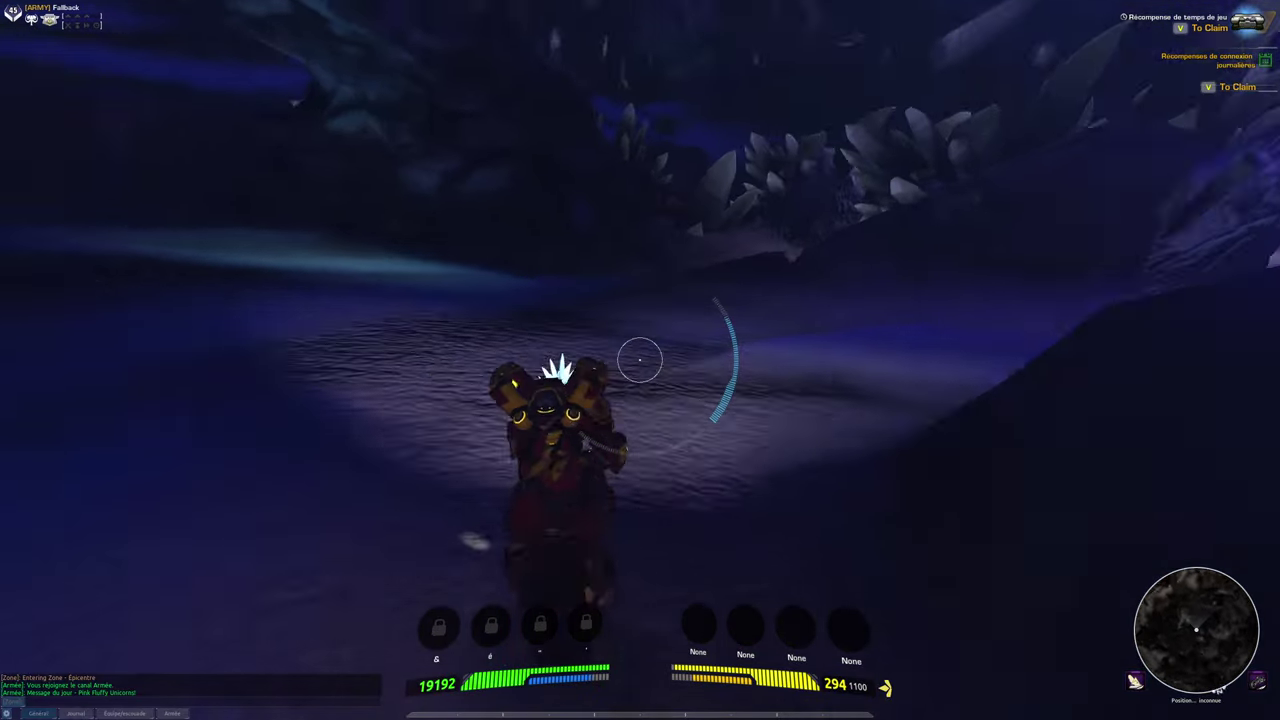
key("space")
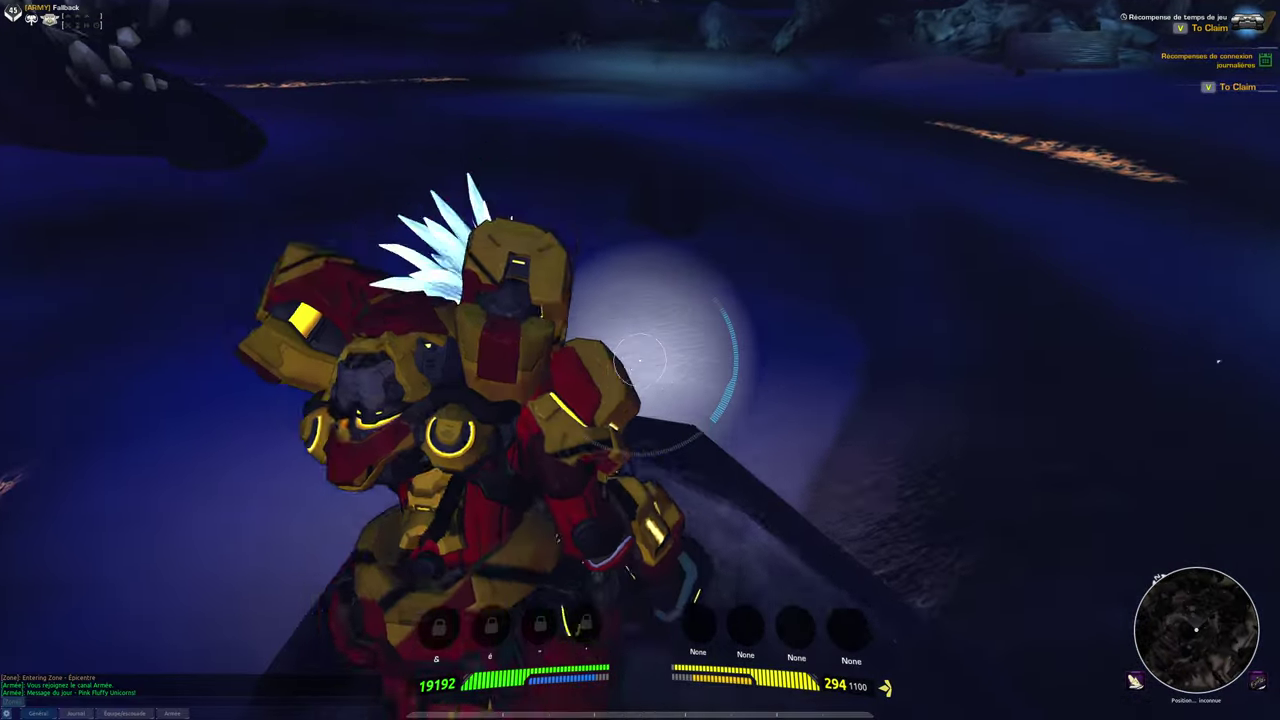
left_click(639, 360)
key("space")
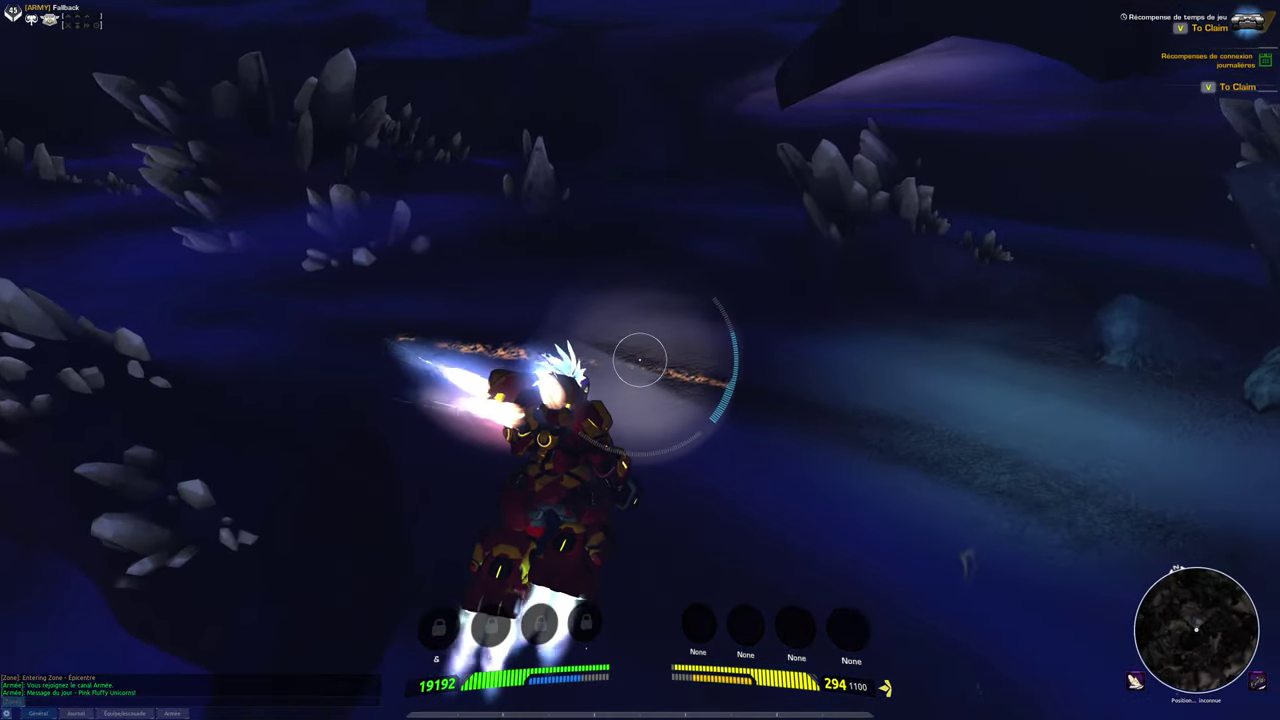